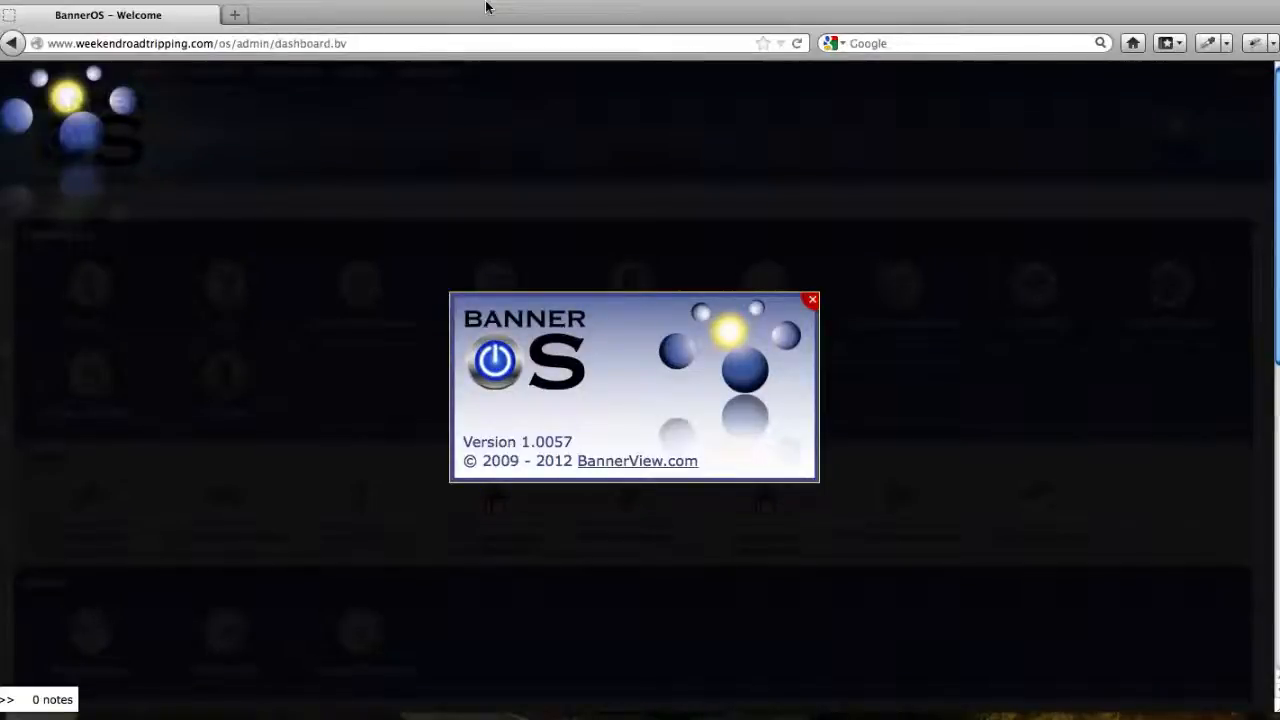
# Step: Dismiss the version splash covering the admin dashboard
pyautogui.click(200, 2)
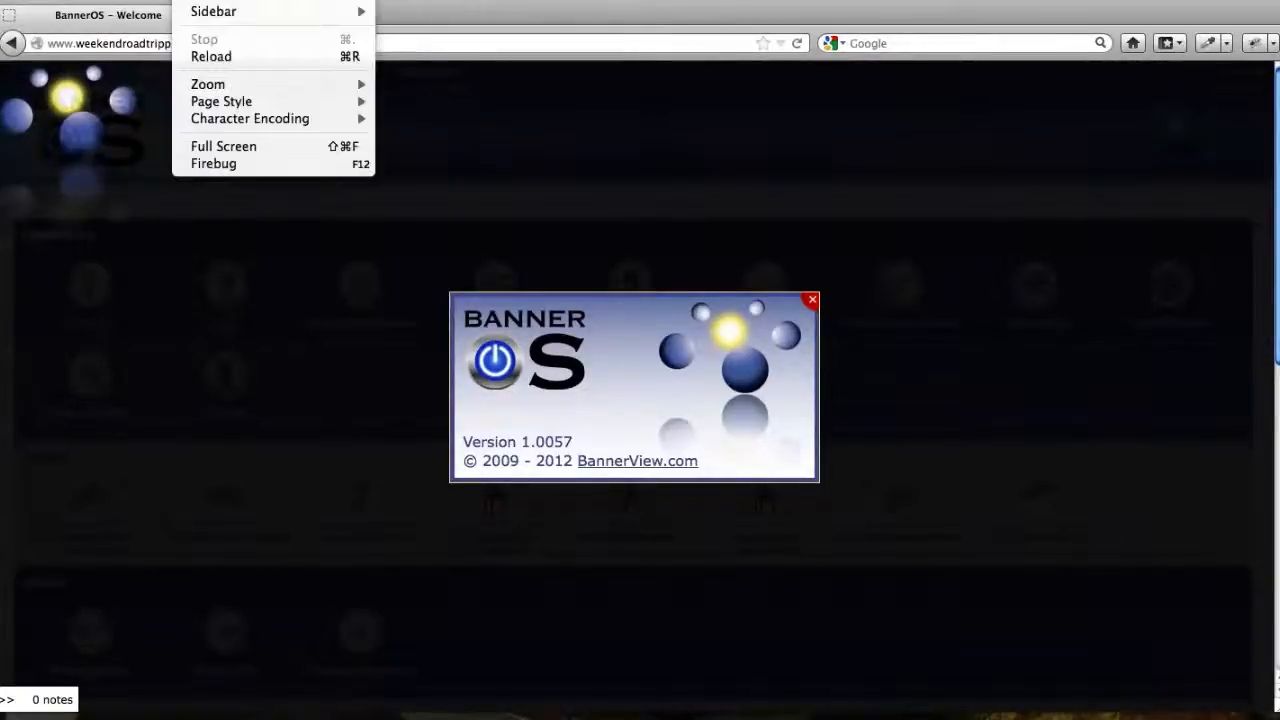
pyautogui.click(371, 210)
pyautogui.click(252, 191)
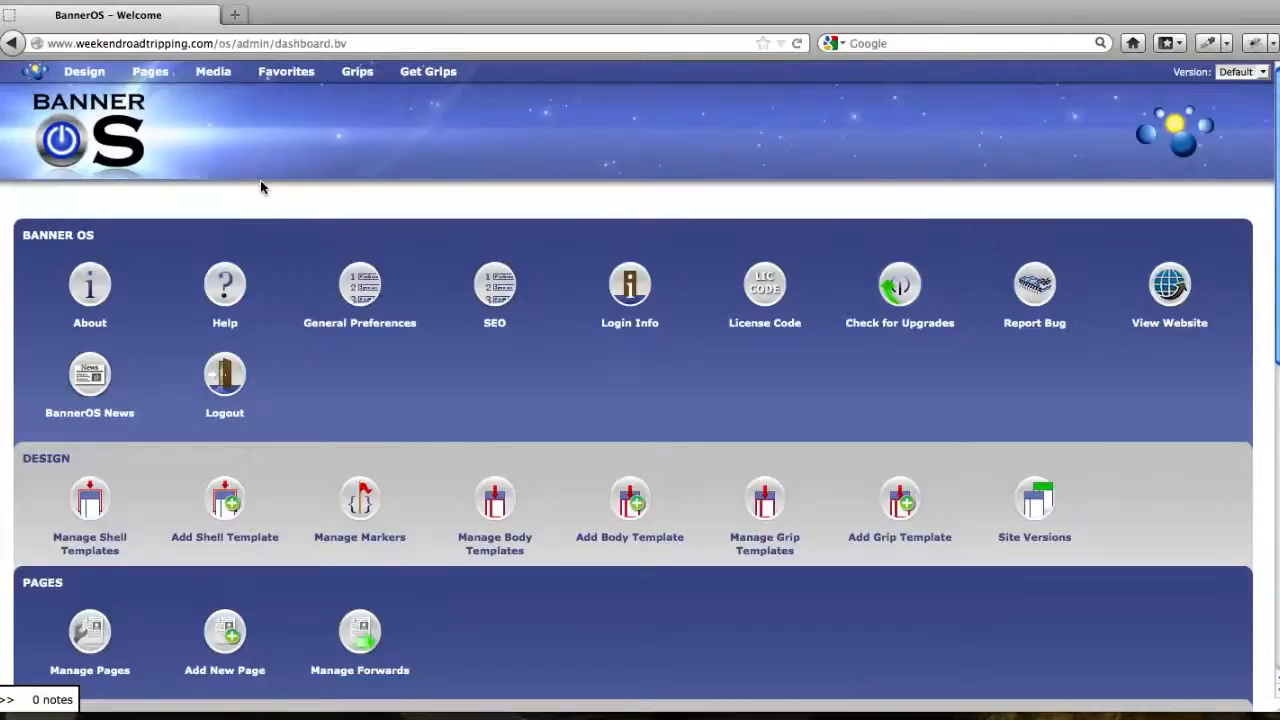
# Step: Open the /about/ page from the listing of managed pages
pyautogui.scroll(-5, 276, 190)
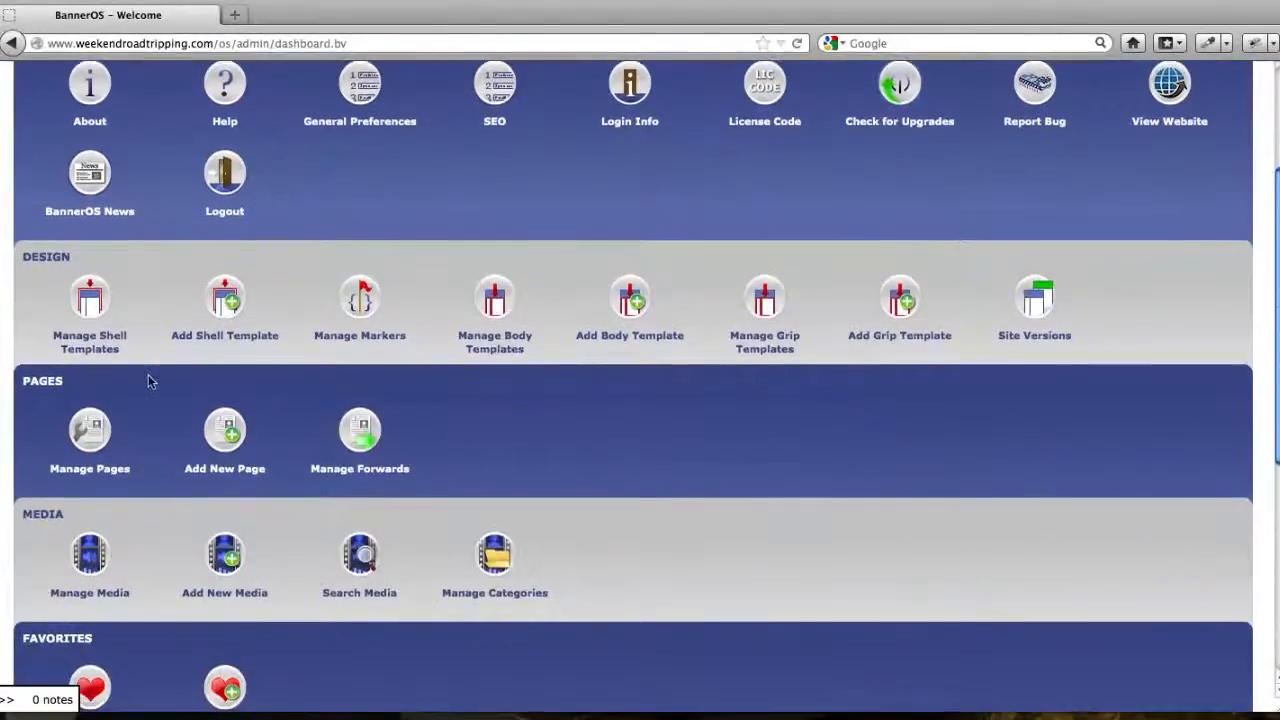
pyautogui.click(86, 441)
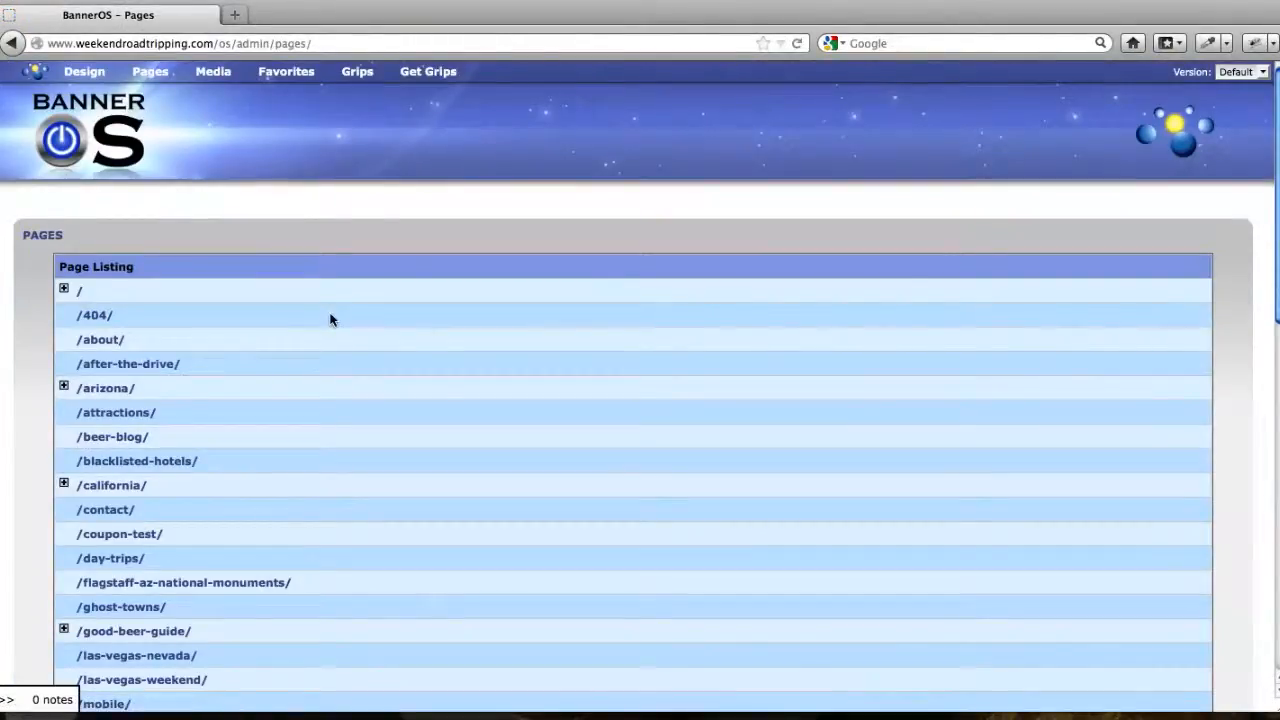
pyautogui.scroll(-3, 331, 319)
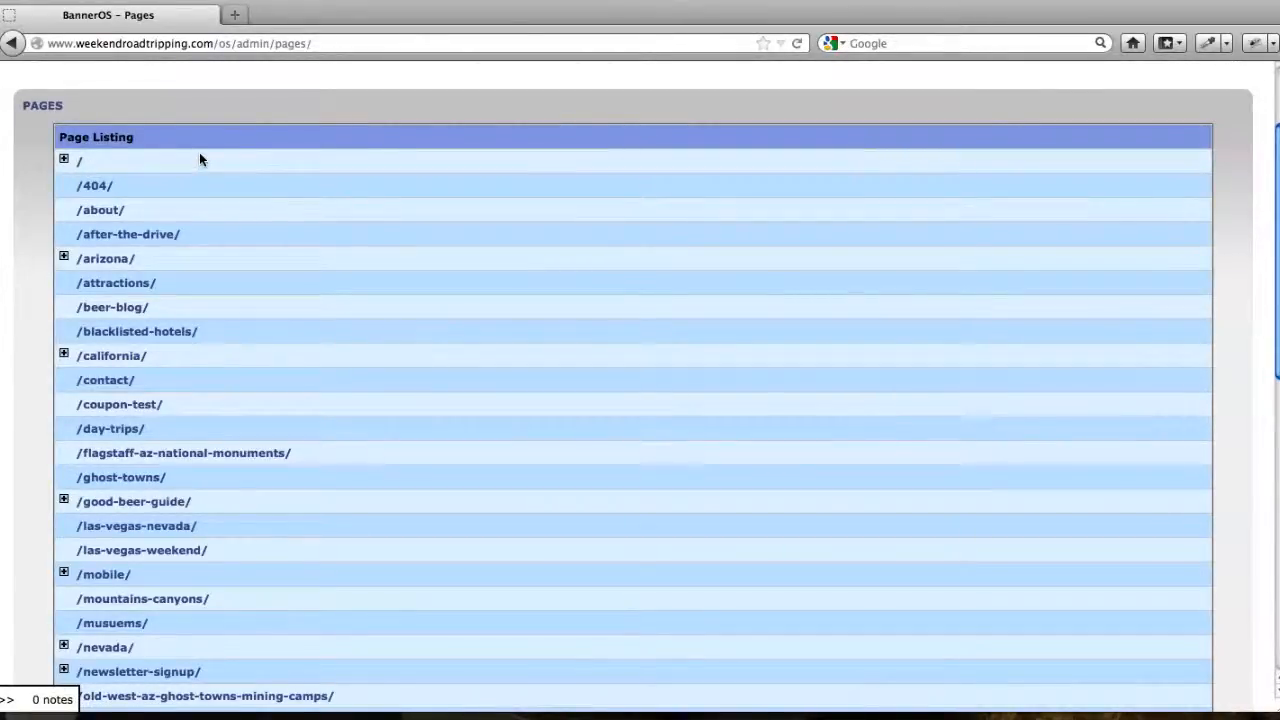
pyautogui.click(101, 212)
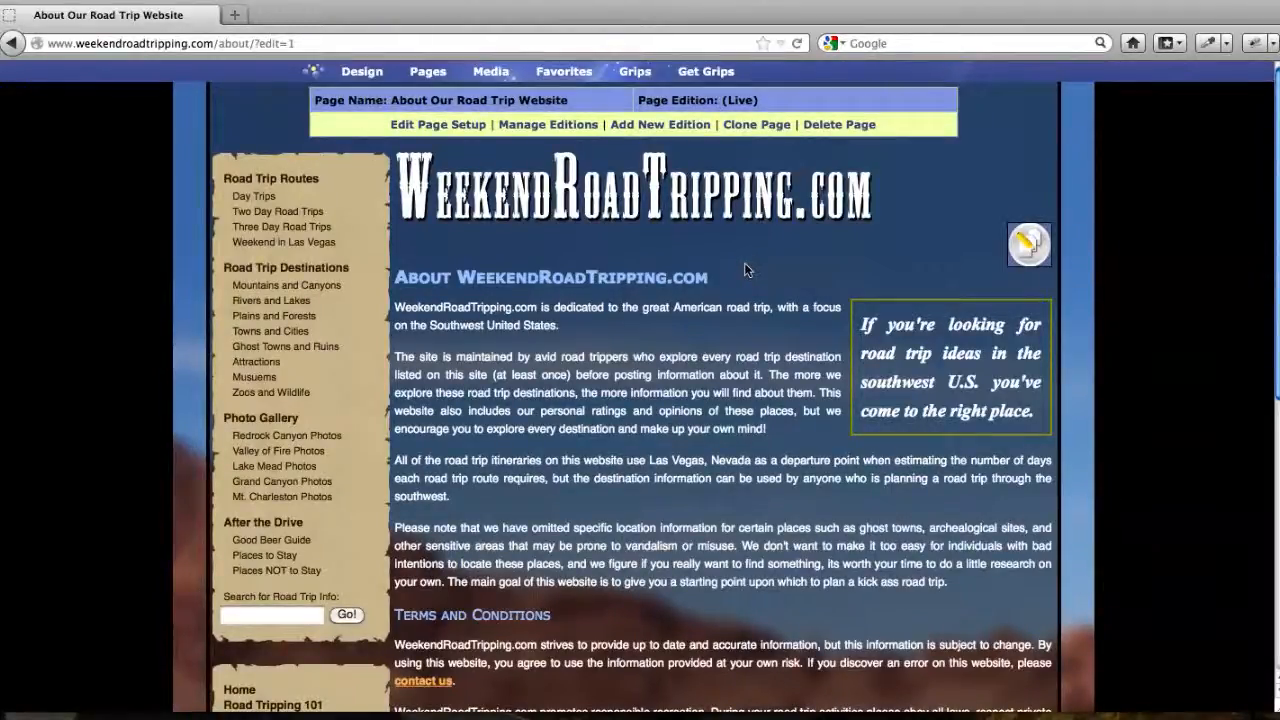
pyautogui.scroll(-1, 743, 268)
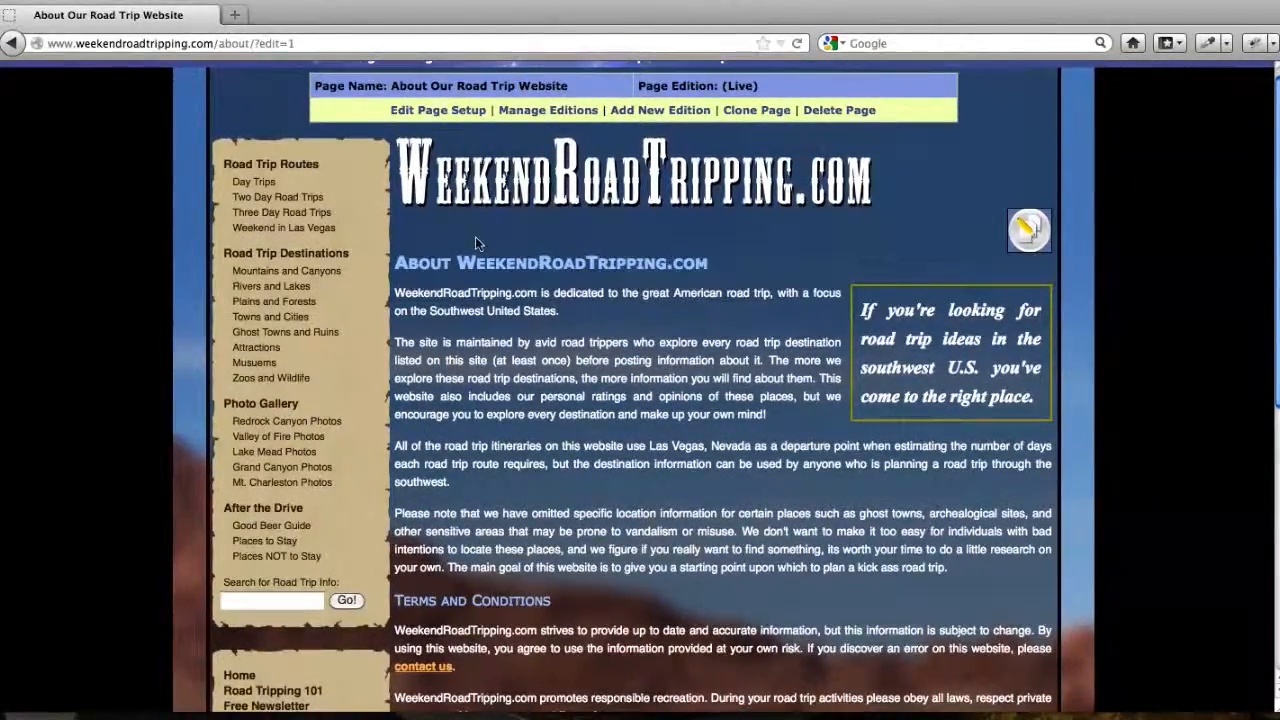
pyautogui.scroll(1, 475, 236)
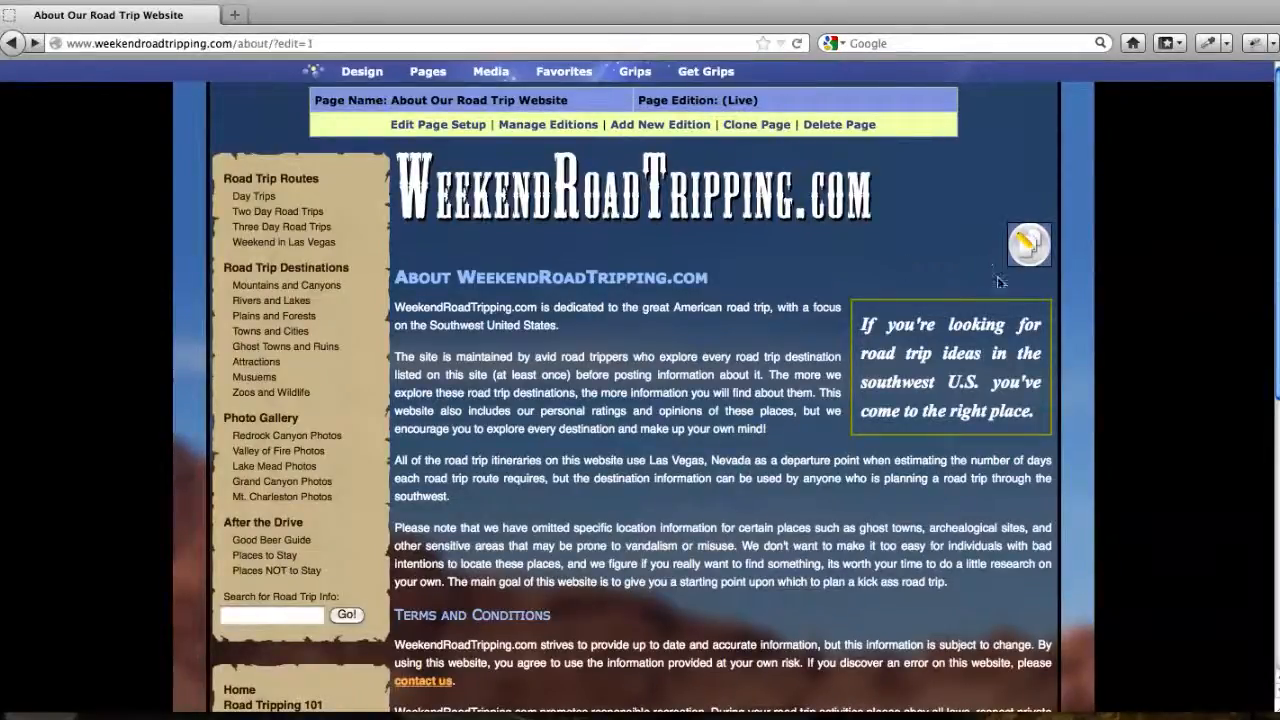
# Step: Open the About page's Main content region in the WYSIWYG editor
pyautogui.click(1031, 253)
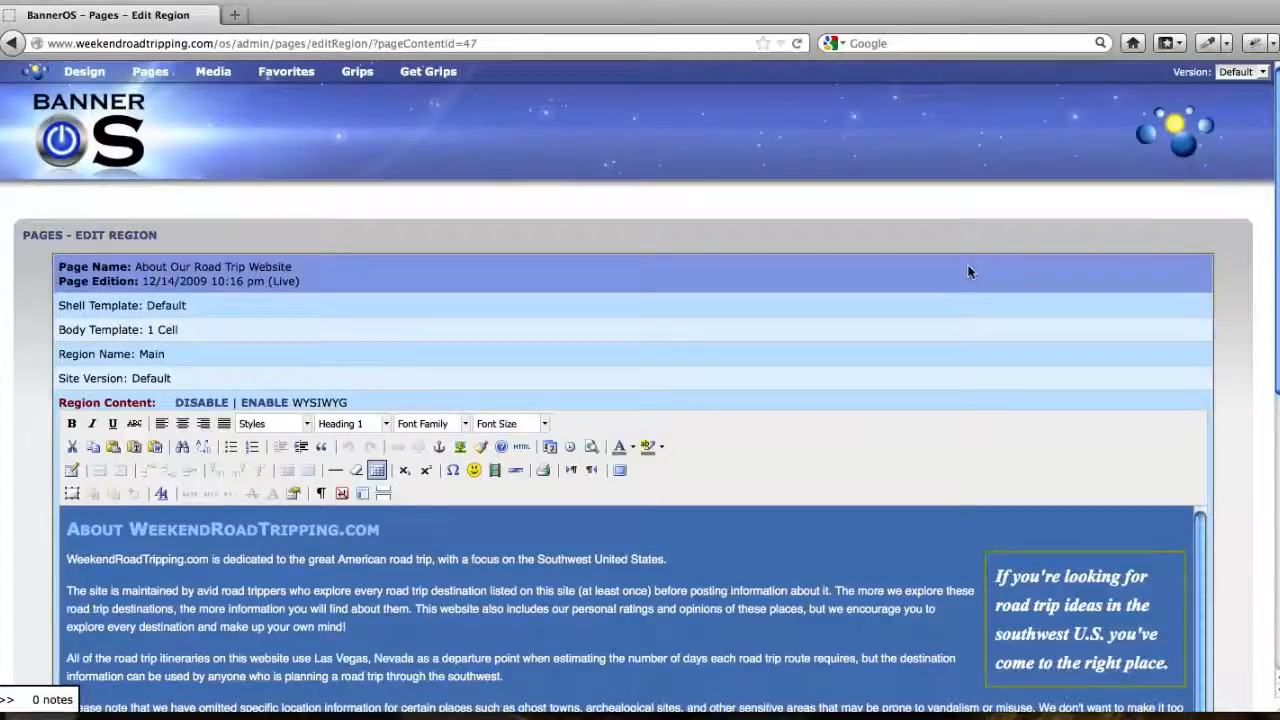
pyautogui.scroll(-3, 965, 262)
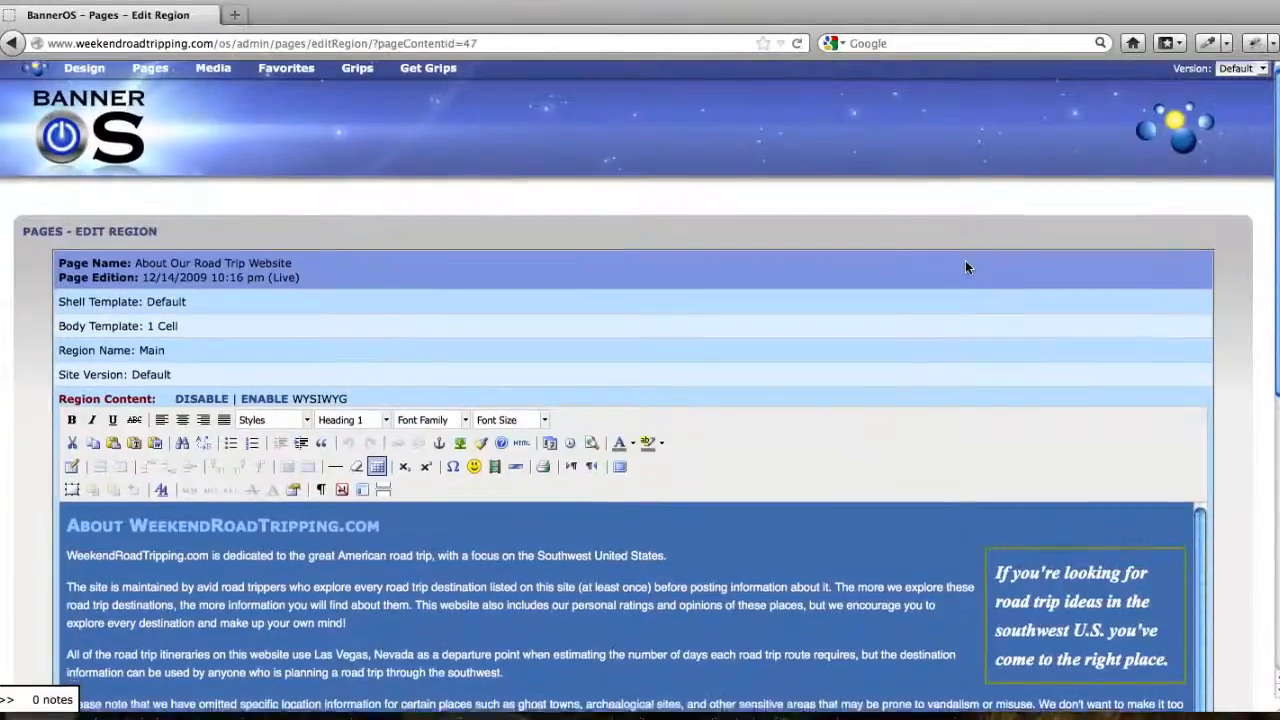
pyautogui.scroll(-2, 965, 267)
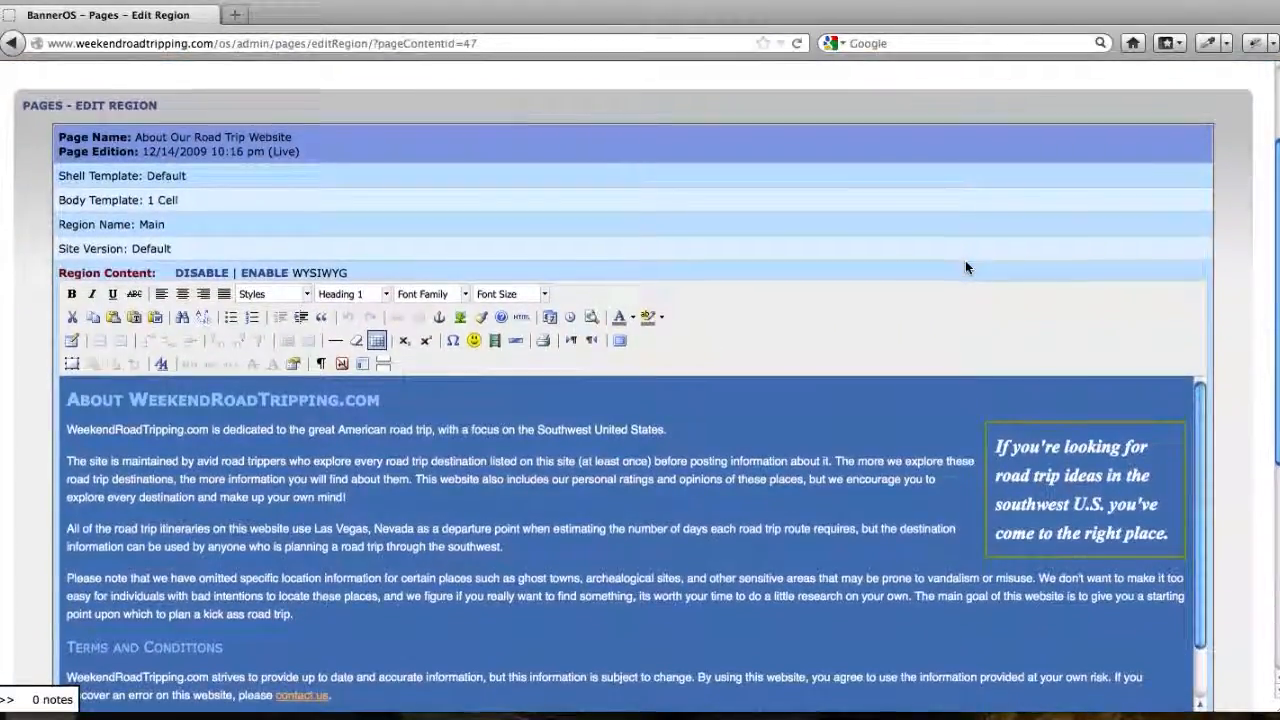
pyautogui.scroll(-1, 940, 233)
pyautogui.scroll(1, 940, 233)
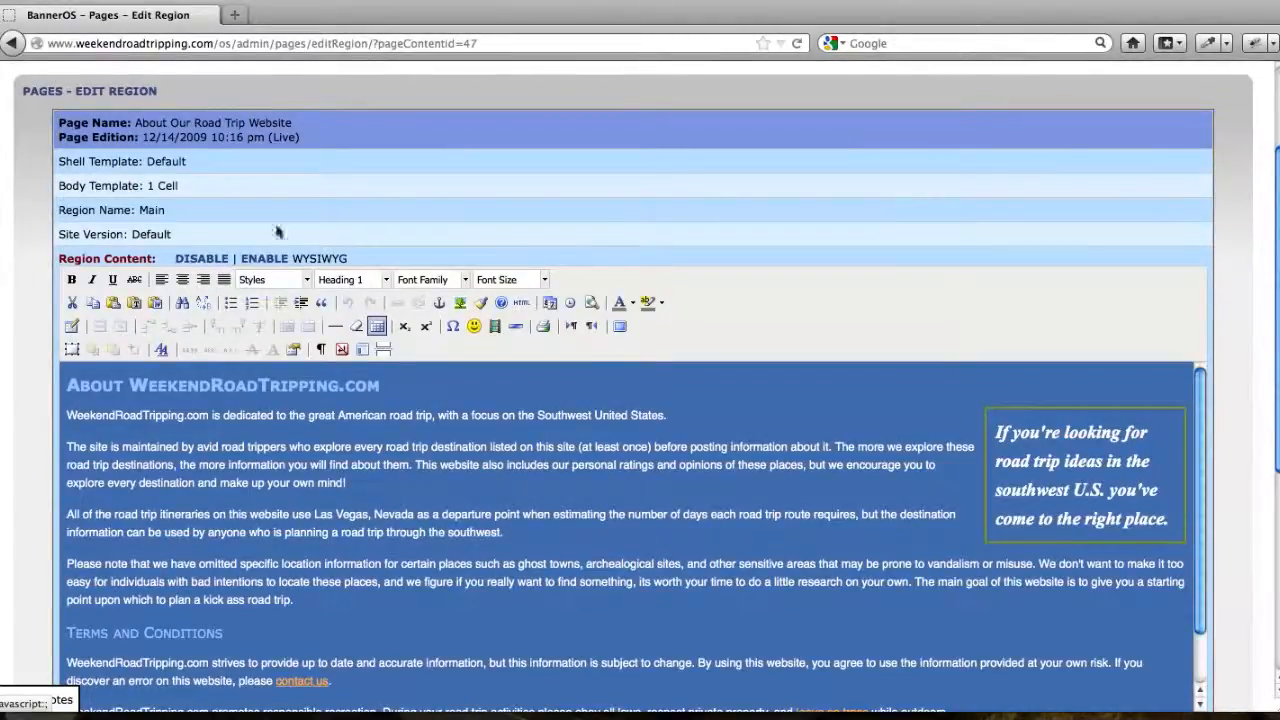
pyautogui.click(465, 281)
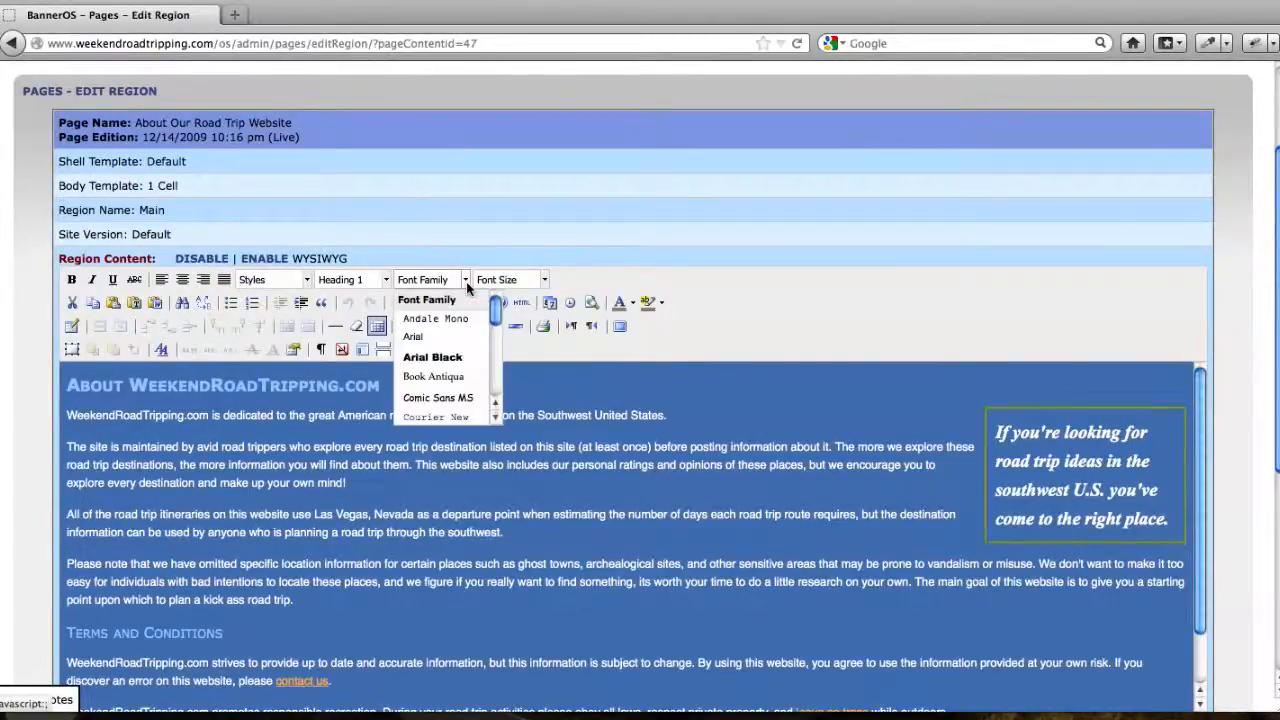
pyautogui.click(549, 280)
pyautogui.click(546, 282)
pyautogui.click(546, 282)
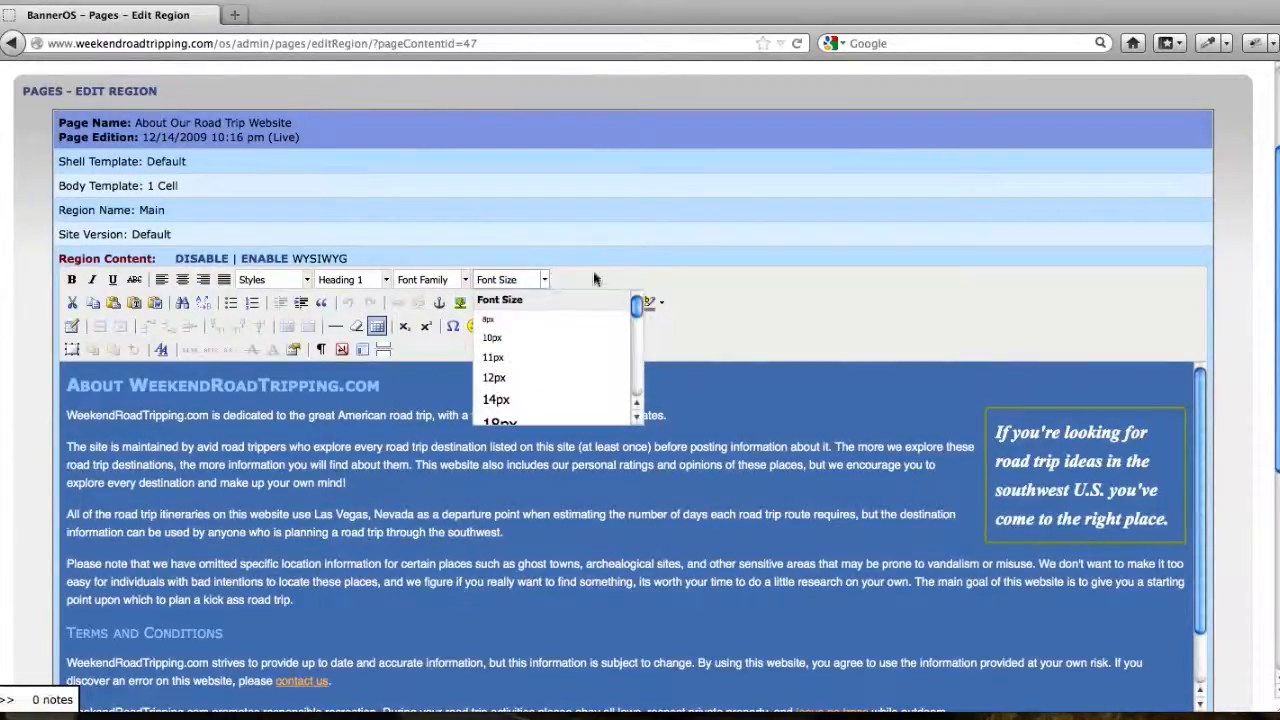
pyautogui.click(546, 282)
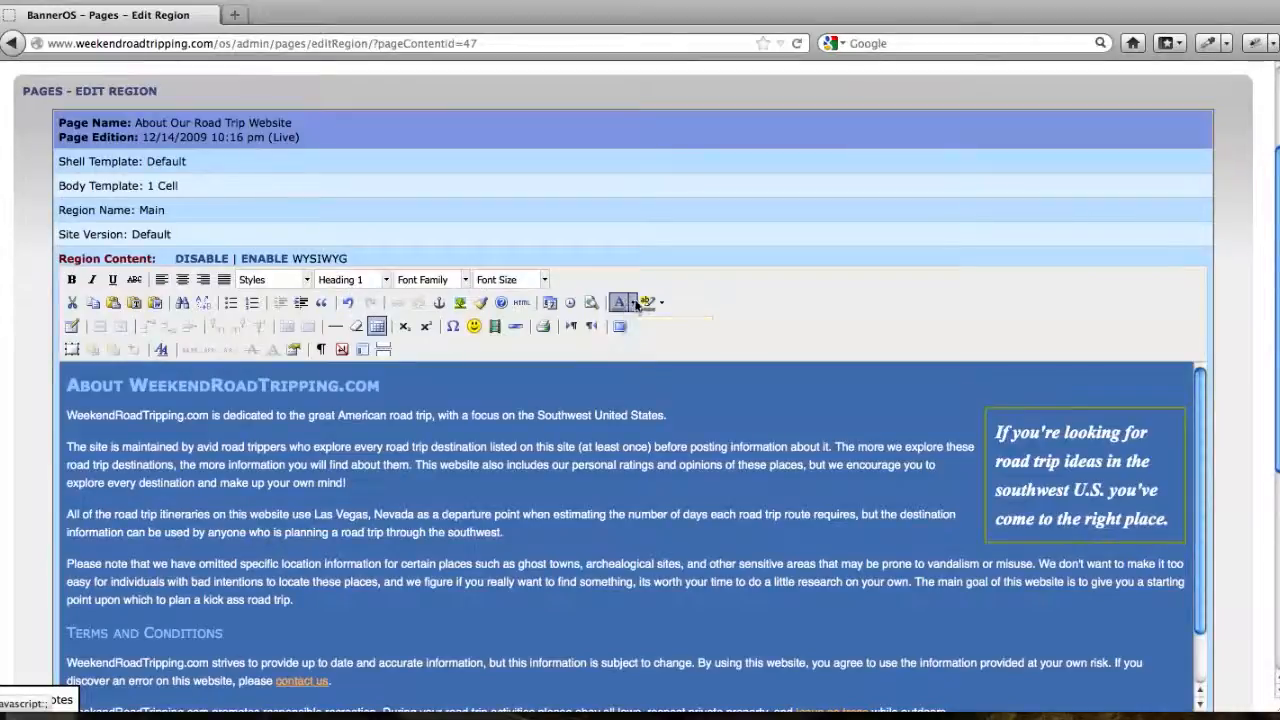
pyautogui.click(630, 301)
pyautogui.click(594, 279)
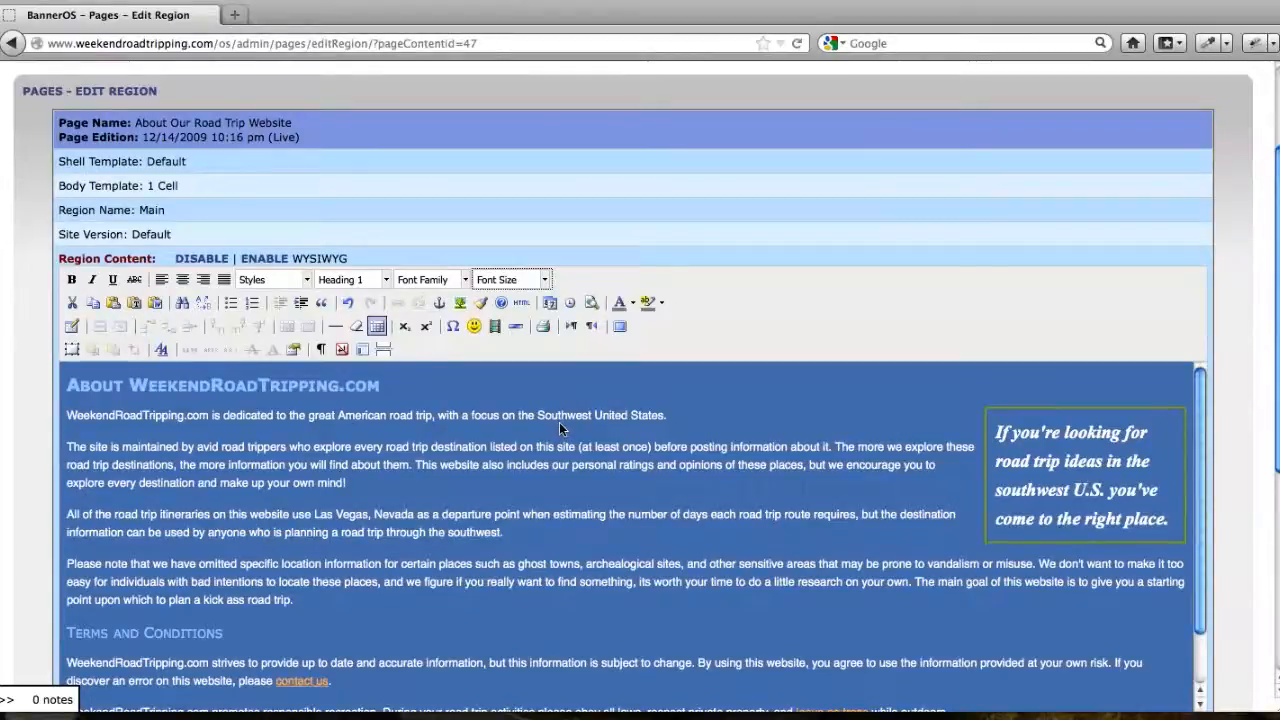
pyautogui.click(667, 417)
pyautogui.press('BackSpace')
pyautogui.write(', inlcud')
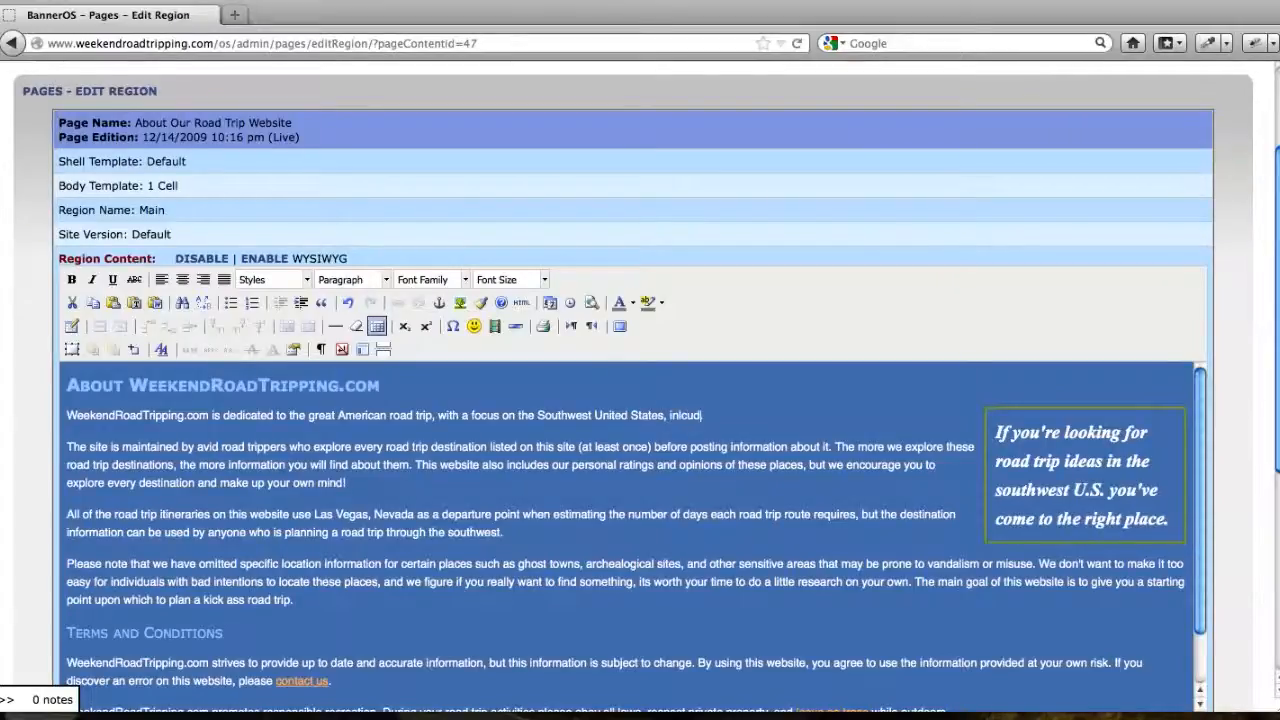
pyautogui.write('ing Nevada and')
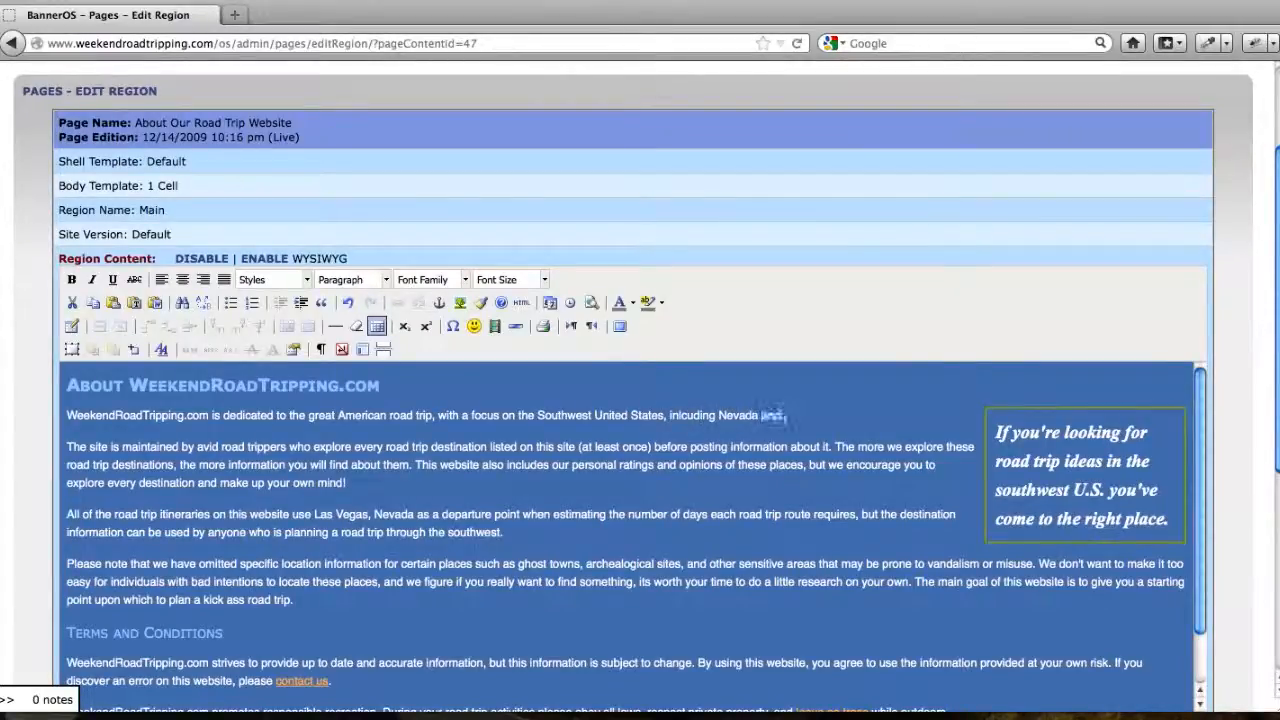
pyautogui.write(' Califonnia')
pyautogui.moveTo(663, 415); pyautogui.dragTo(836, 415)
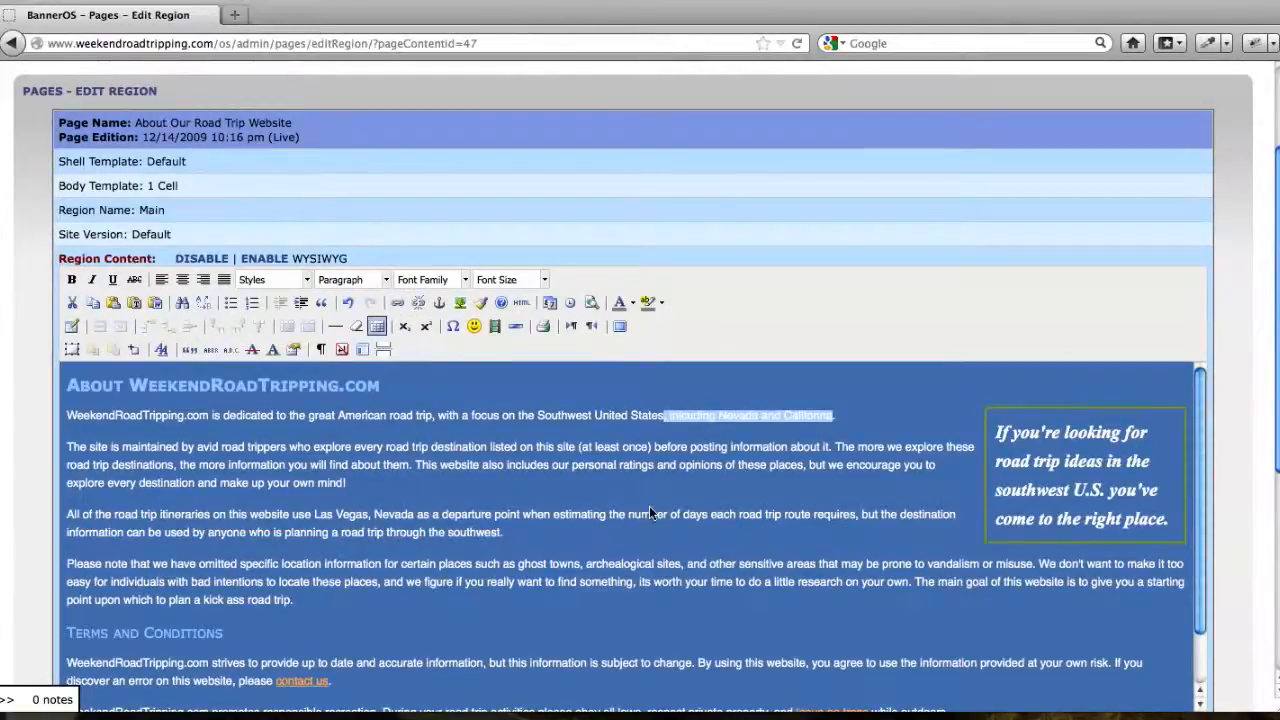
pyautogui.press('Delete')
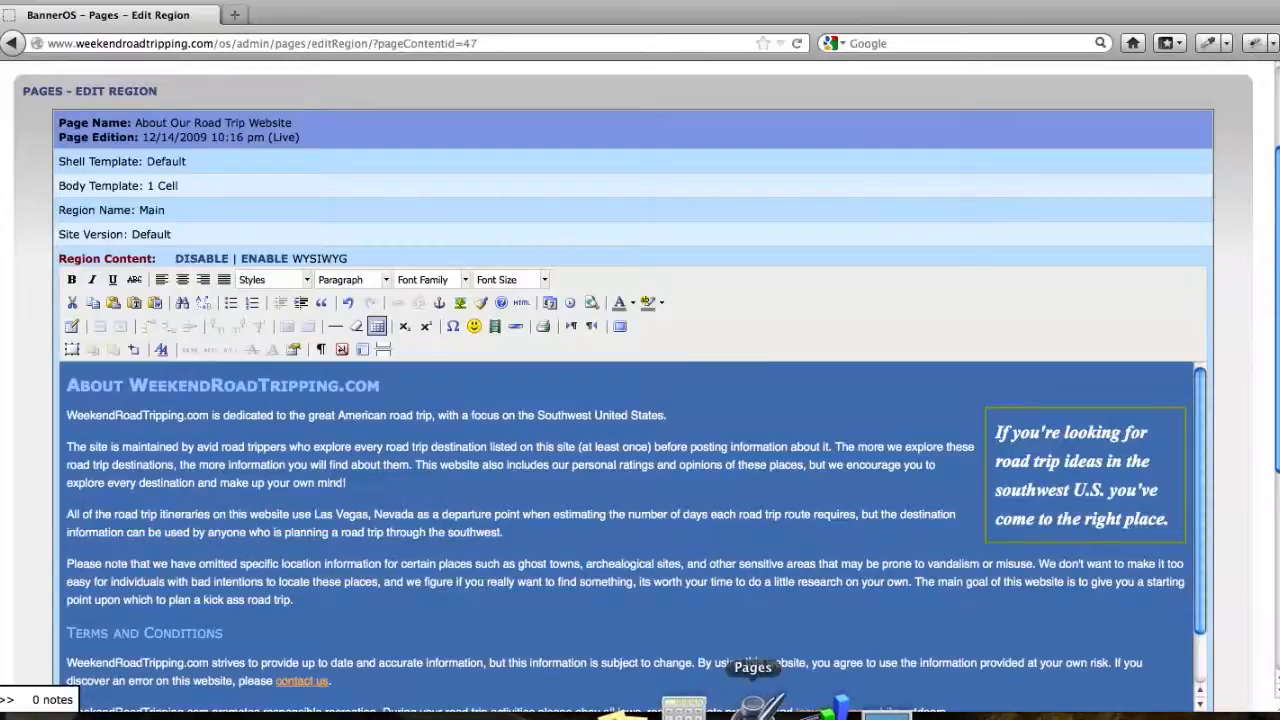
# Step: Switch to the Pages document and copy the first paragraph below the "About WeekendRoadTripping.com" heading
pyautogui.click(750, 708)
pyautogui.click(640, 222)
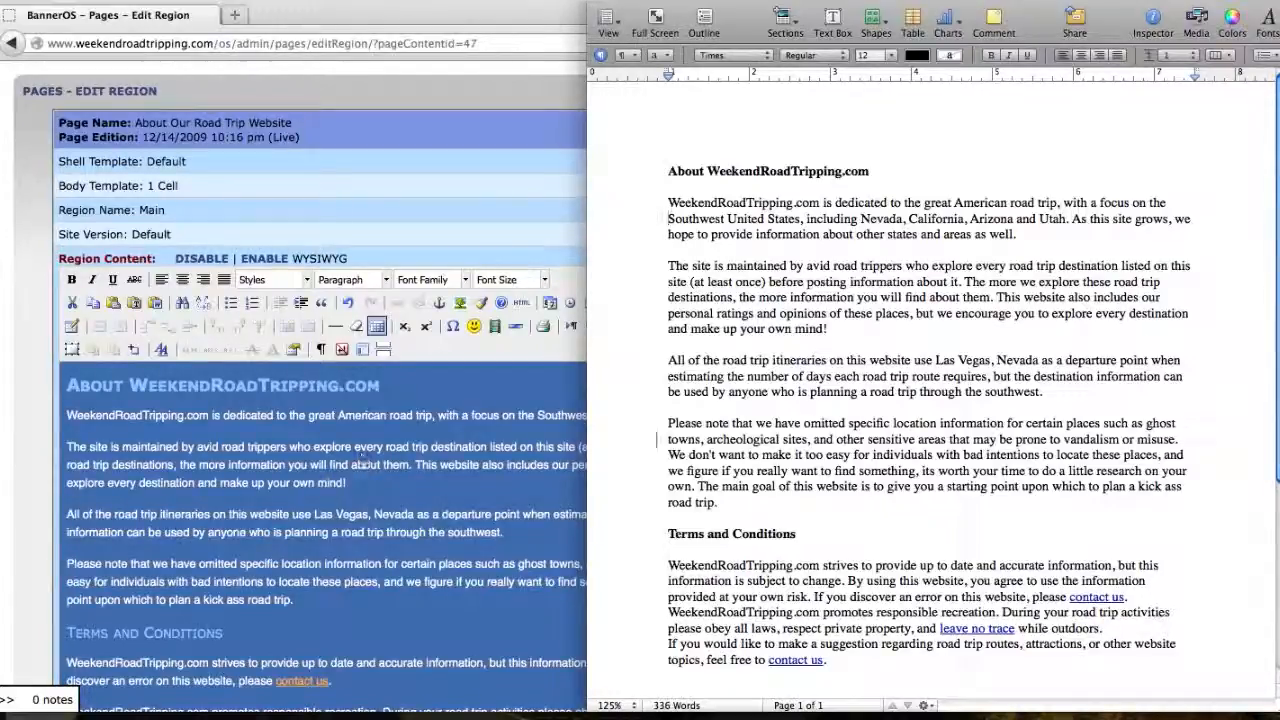
pyautogui.moveTo(666, 202); pyautogui.dragTo(1018, 238)
pyautogui.hotkey('ctrl', 'c')
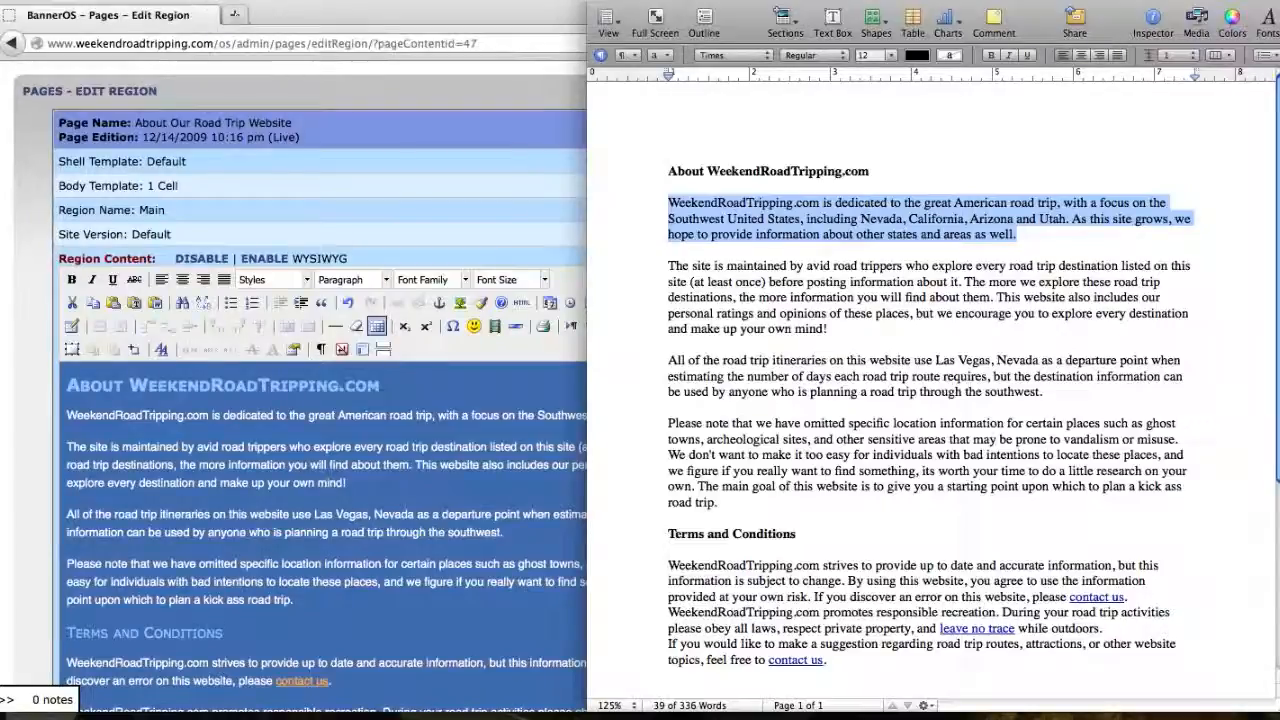
pyautogui.click(150, 2)
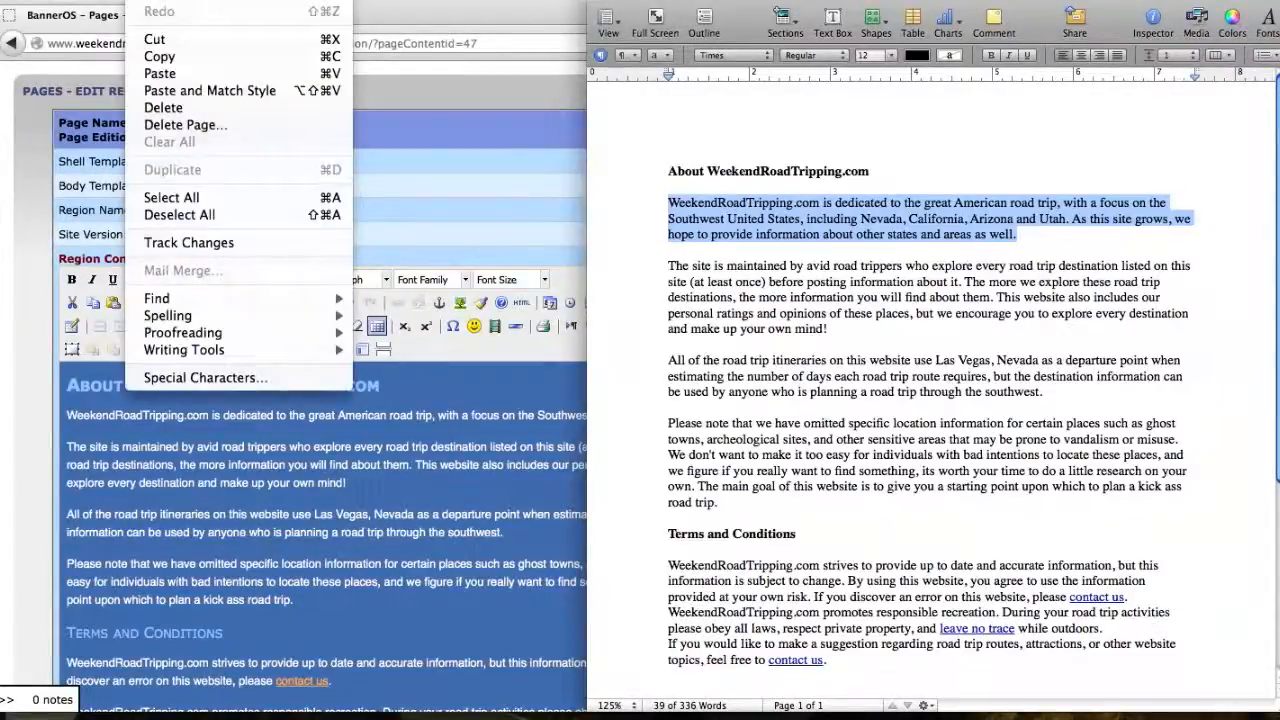
pyautogui.click(162, 57)
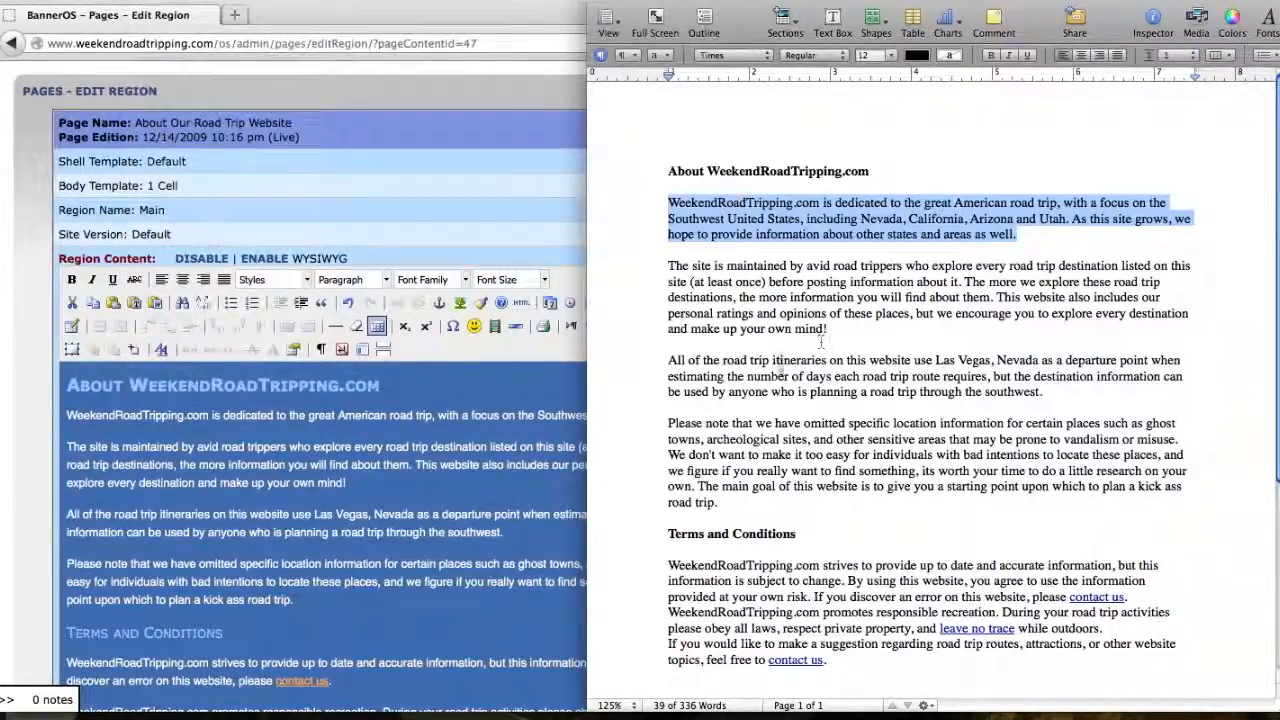
# Step: Back in the browser's region editor, replace the first paragraph under the heading with the copied text using Paste from Word
pyautogui.click(457, 182)
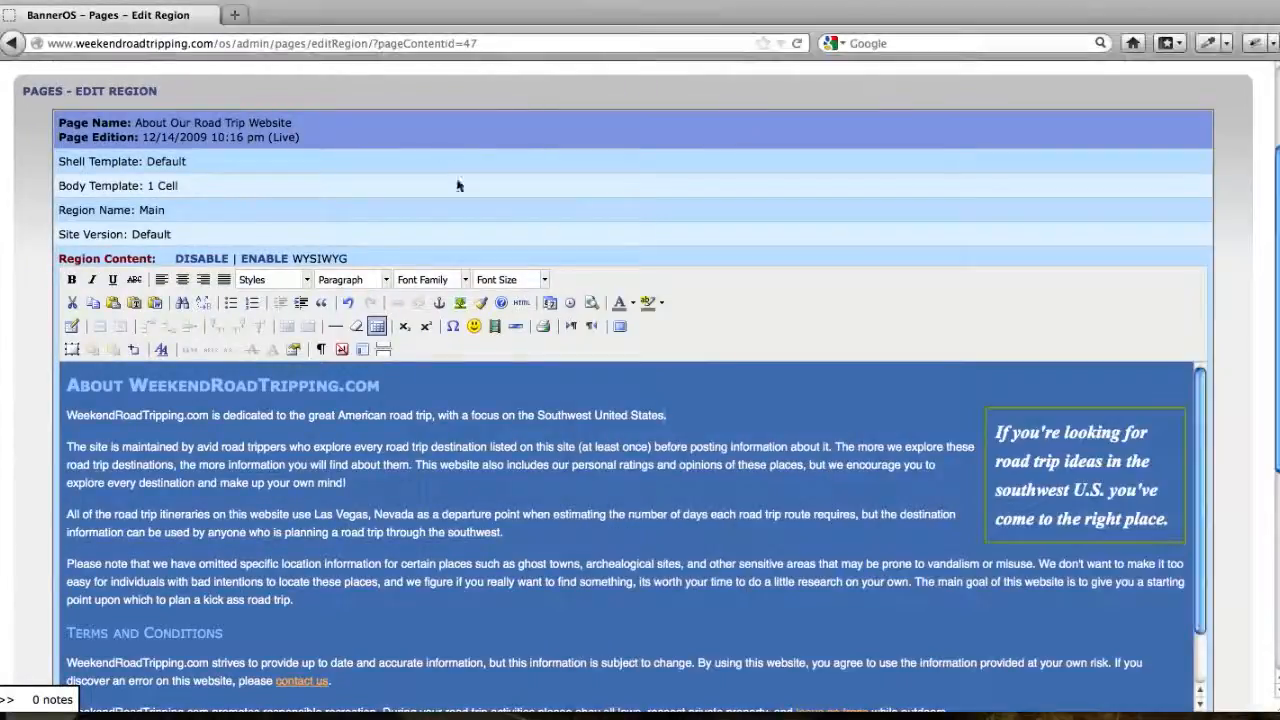
pyautogui.moveTo(73, 419); pyautogui.dragTo(669, 420)
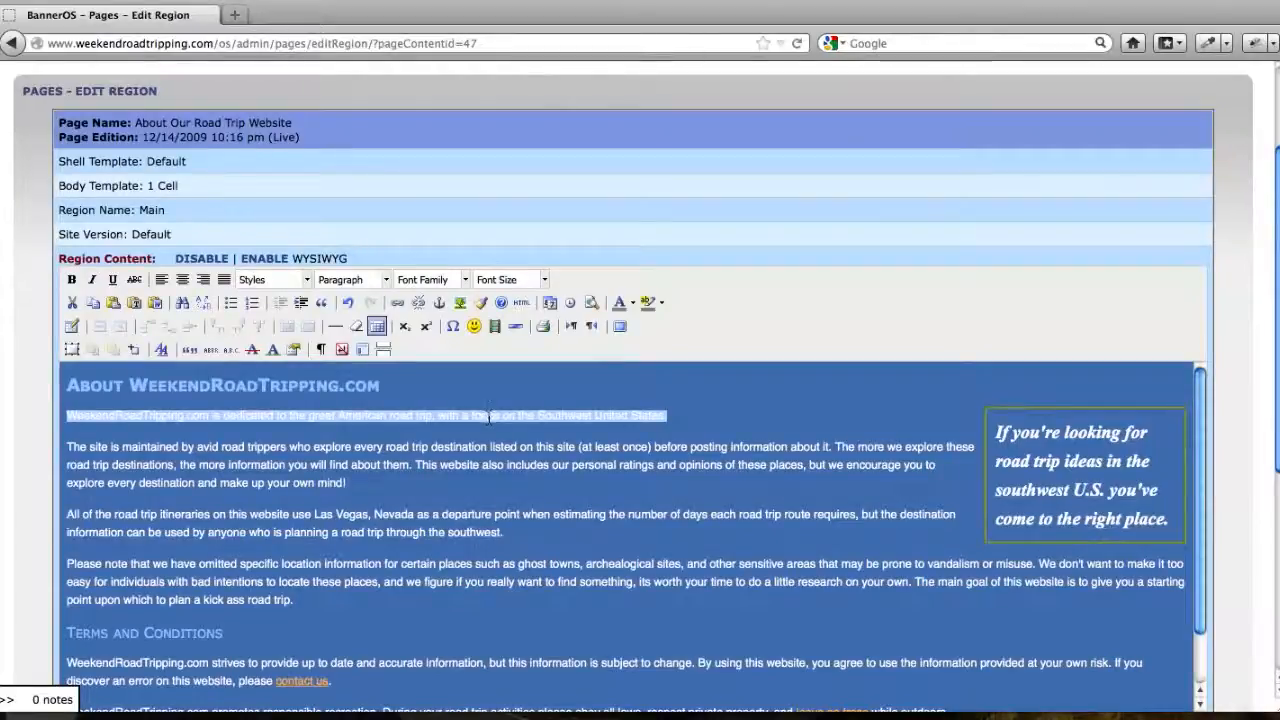
pyautogui.click(158, 308)
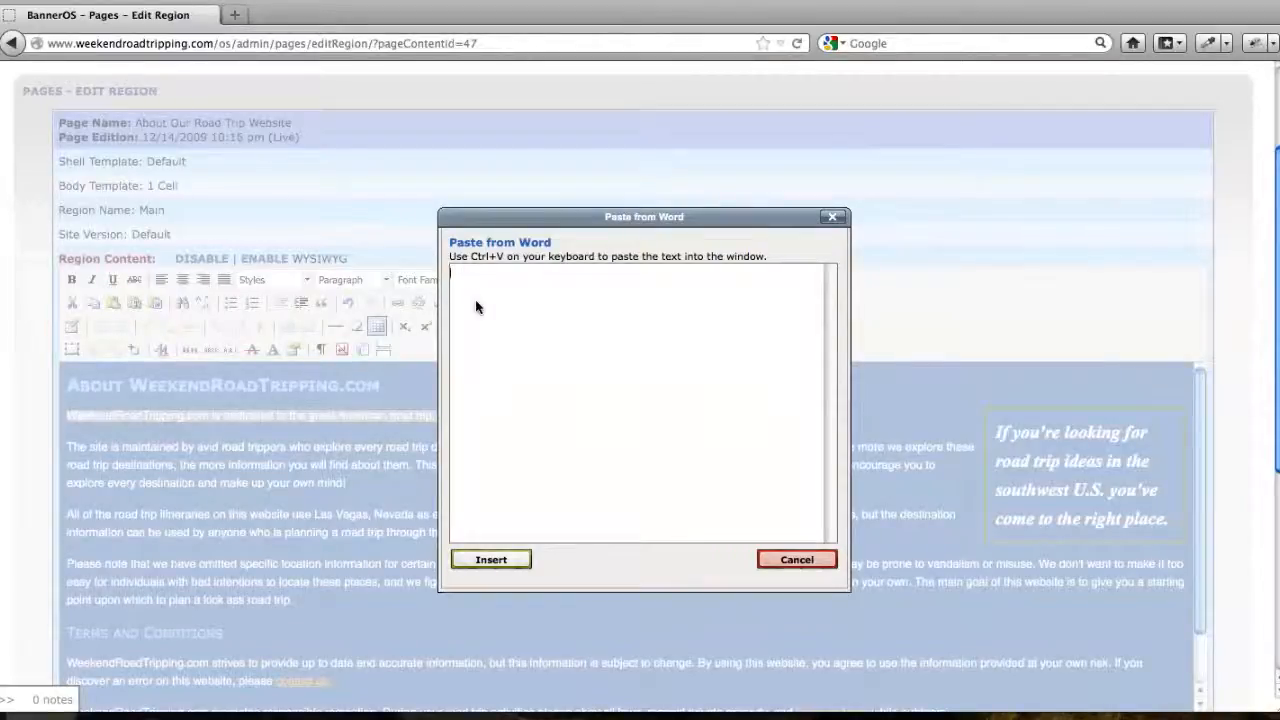
pyautogui.hotkey('ctrl', 'v')
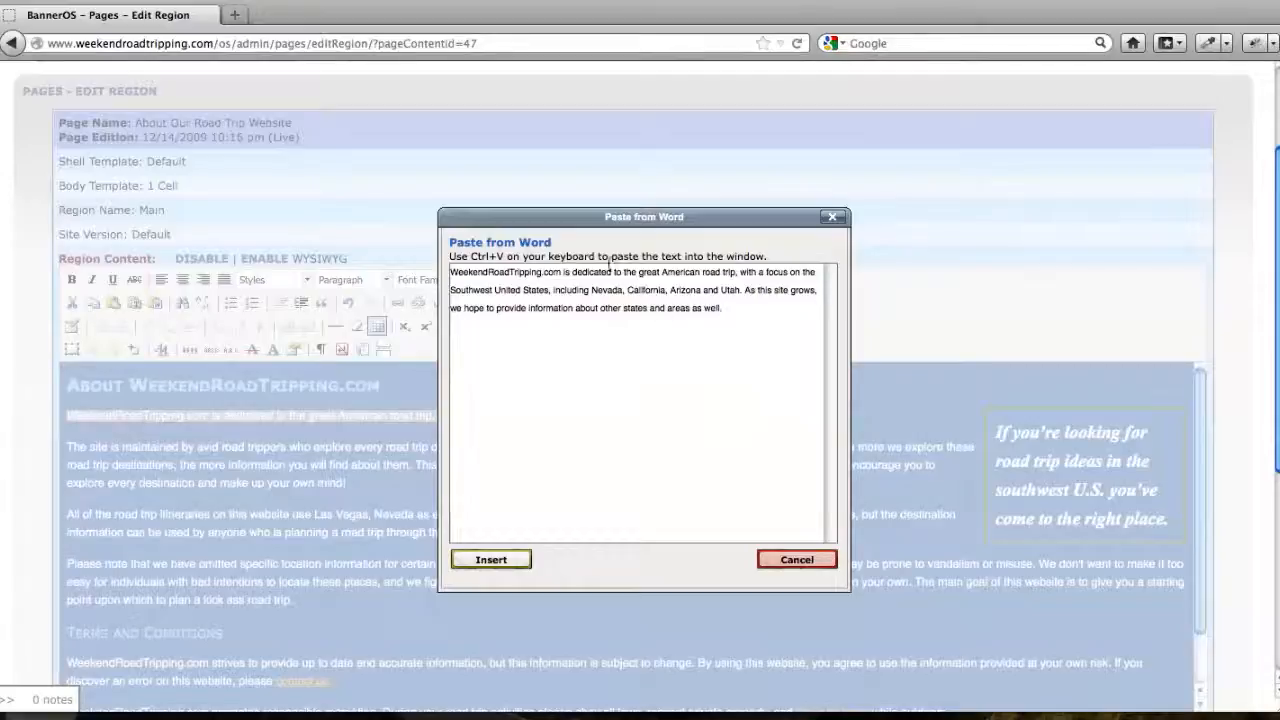
pyautogui.click(490, 559)
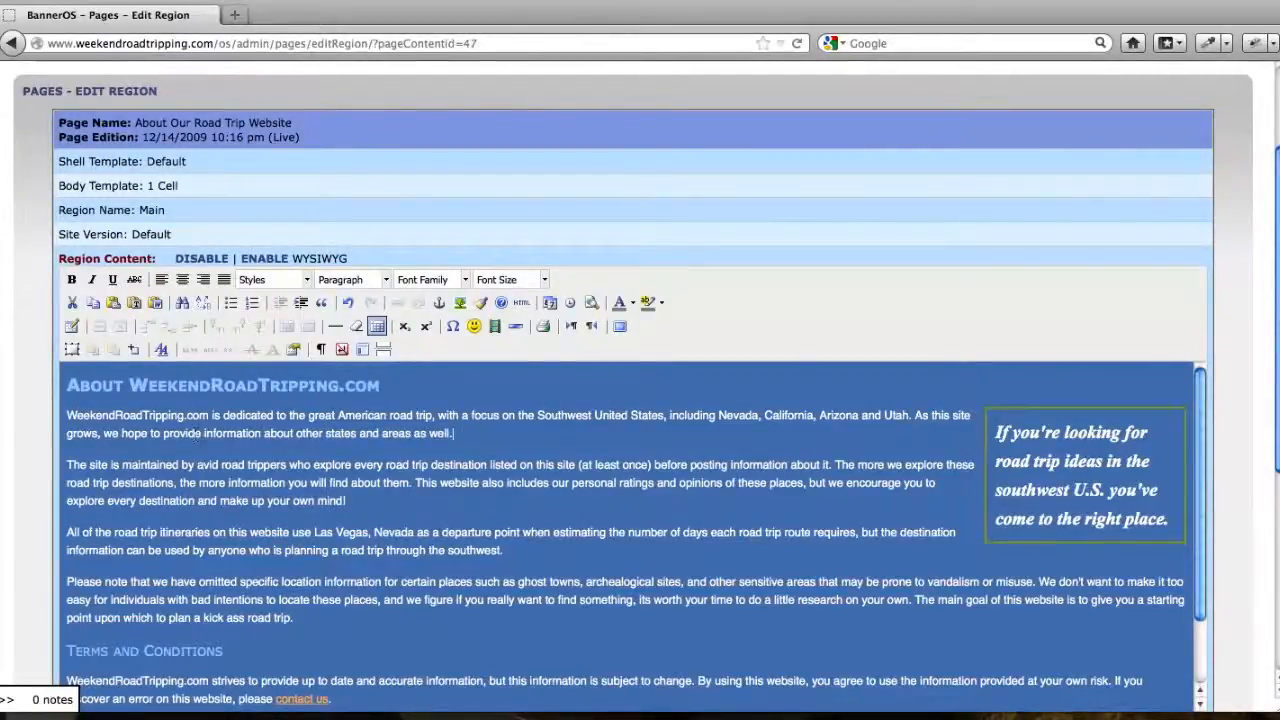
pyautogui.moveTo(68, 415); pyautogui.dragTo(208, 416)
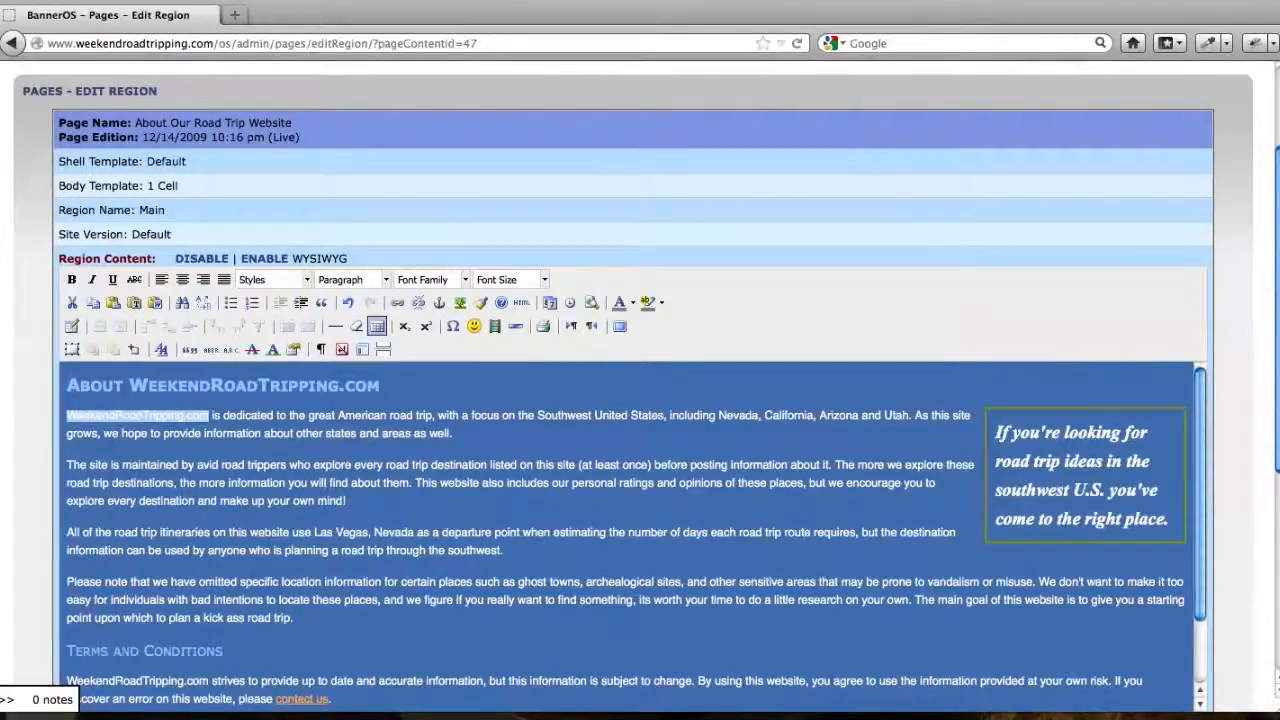
pyautogui.click(400, 303)
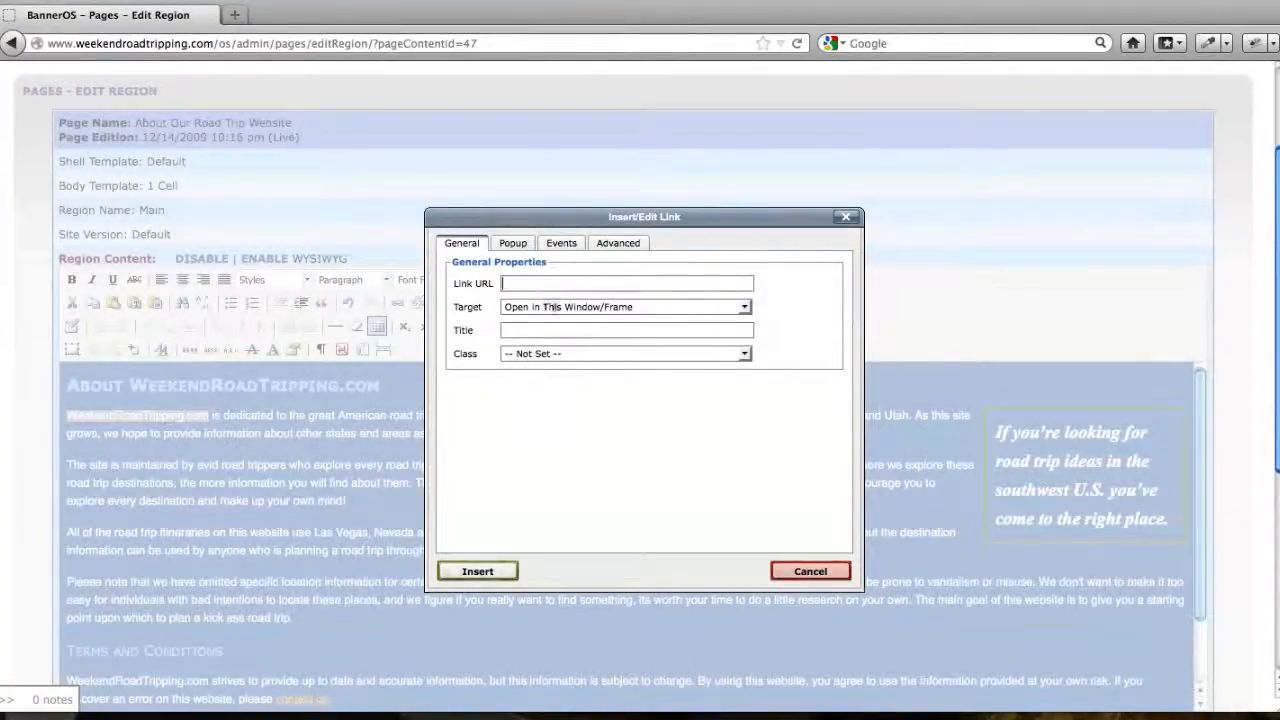
pyautogui.click(512, 288)
pyautogui.write('/')
pyautogui.press('BackSpace')
pyautogui.write('h')
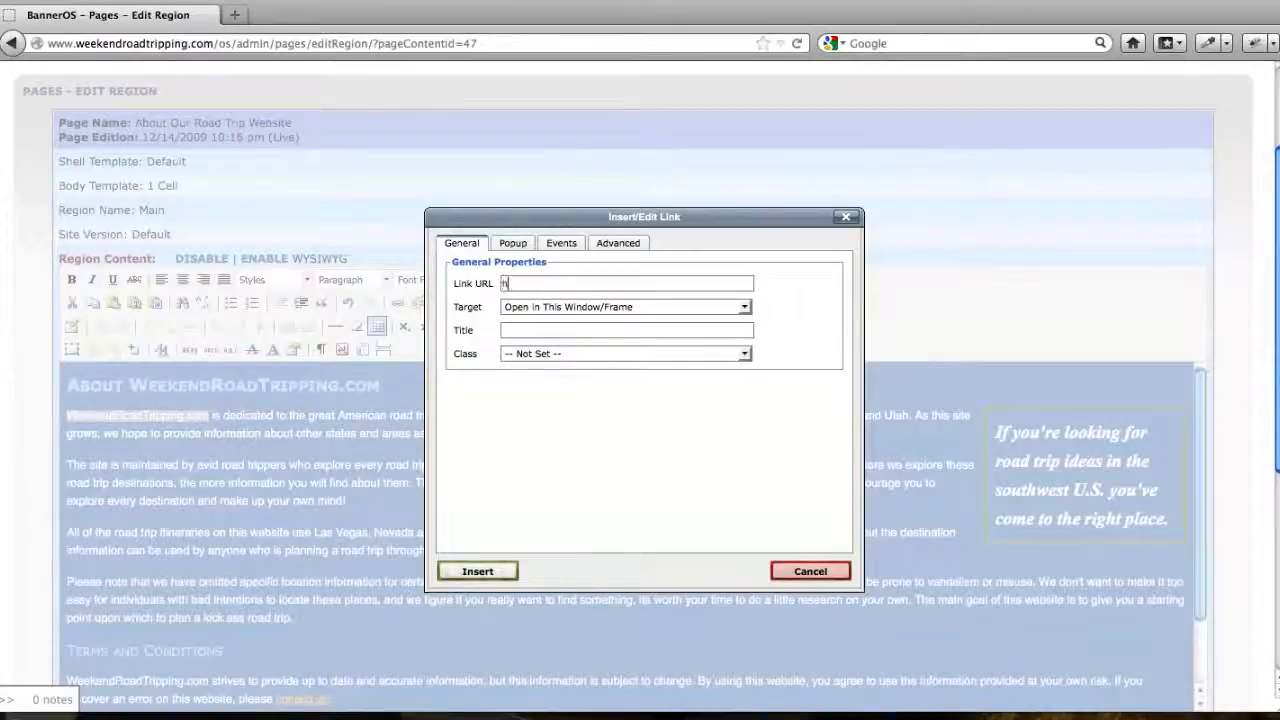
pyautogui.write('ttp://www.weekendro')
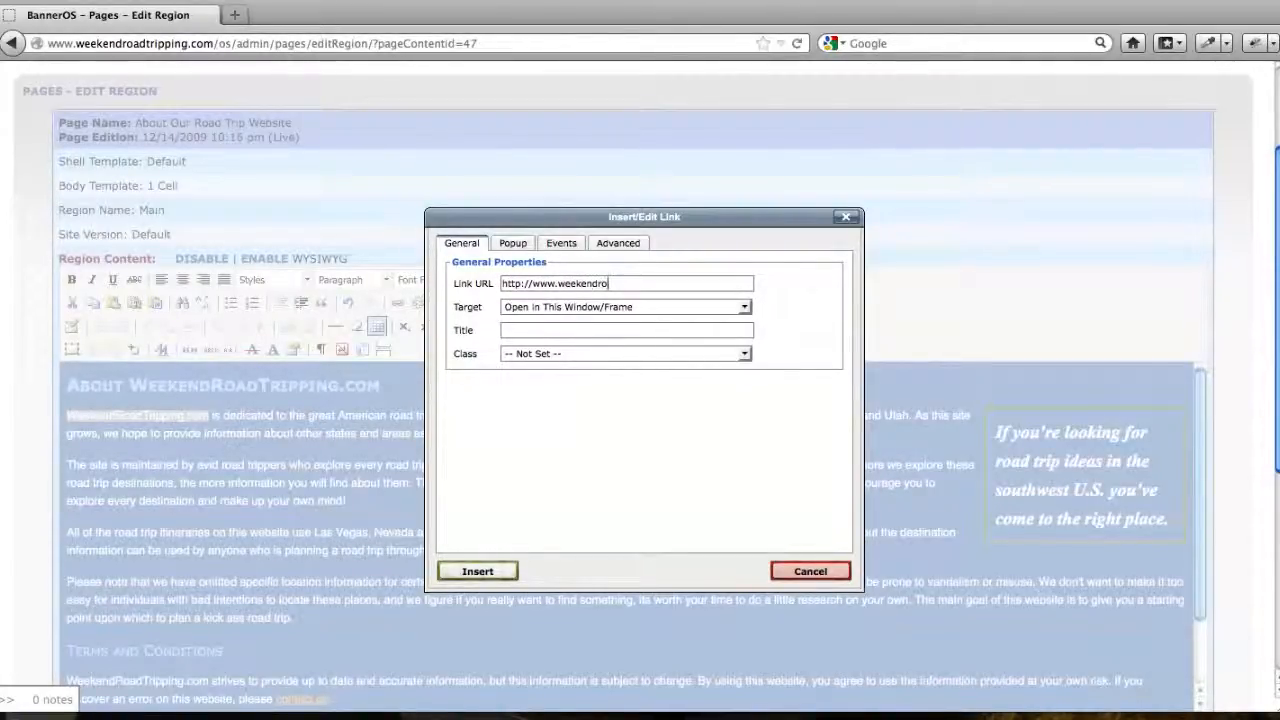
pyautogui.write('adtripping.com')
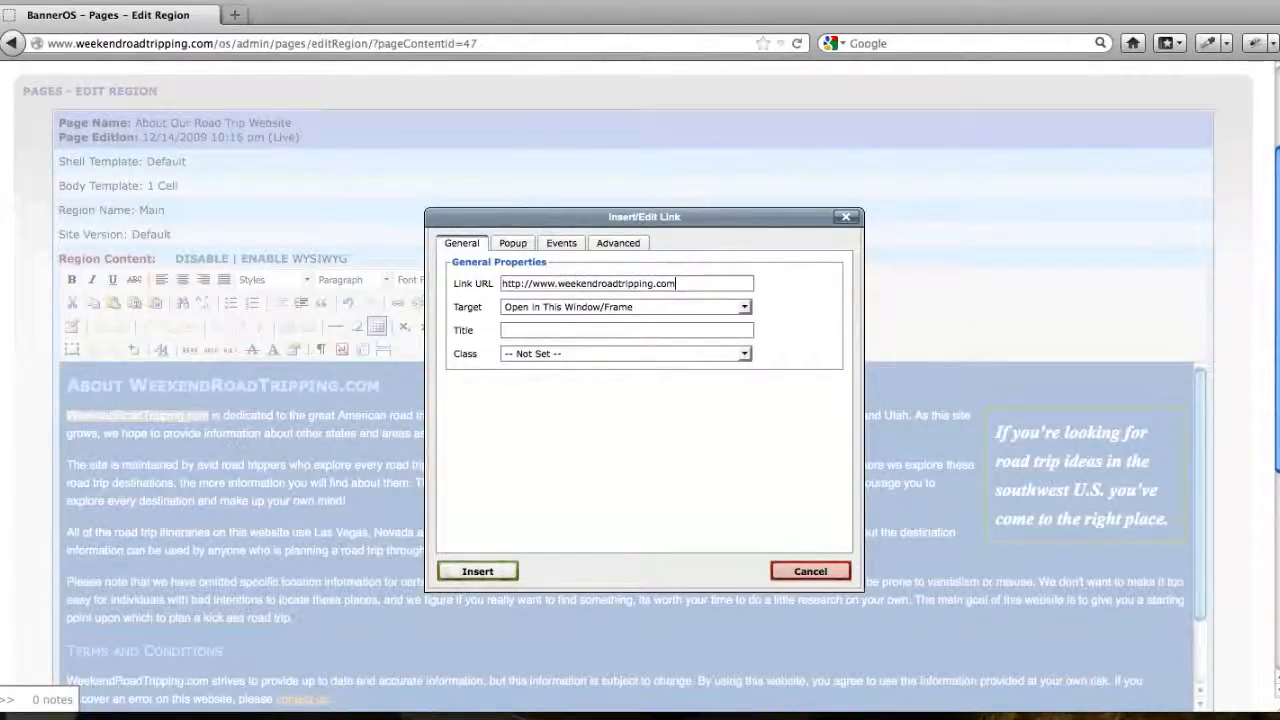
pyautogui.click(477, 572)
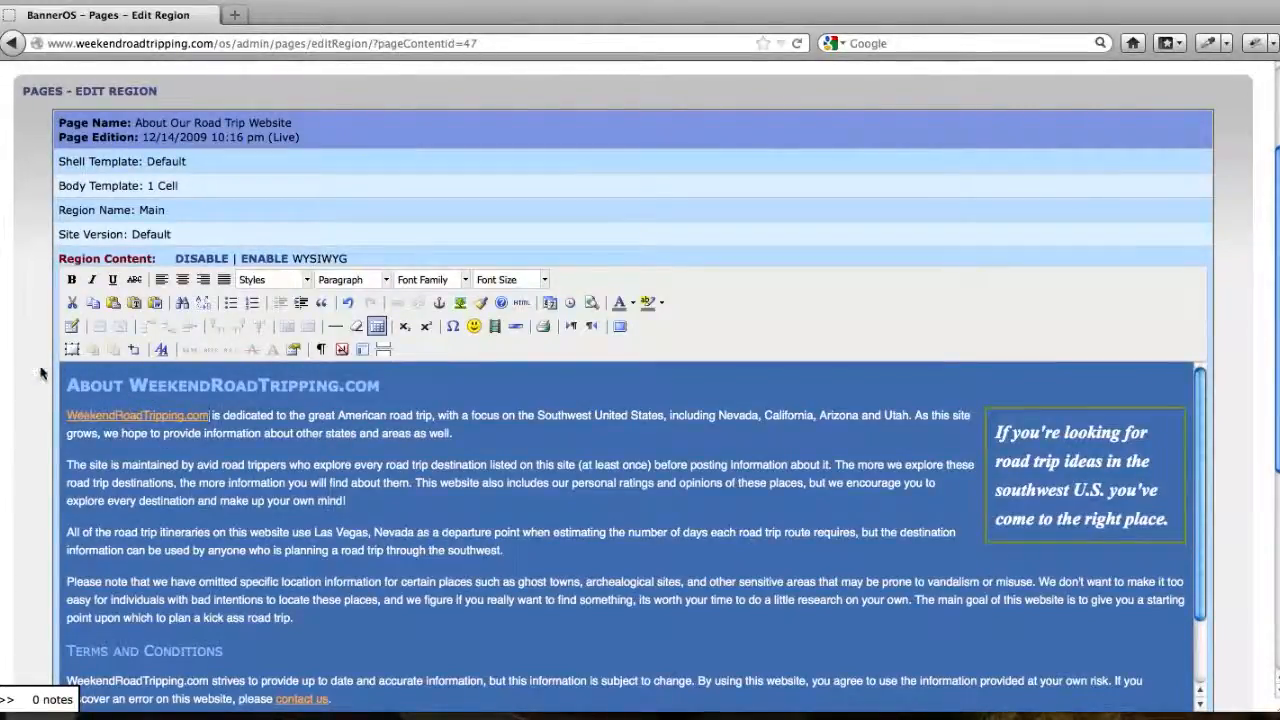
# Step: Save the edited content region of the About page
pyautogui.scroll(-4, 34, 372)
pyautogui.scroll(-1, 33, 374)
pyautogui.click(232, 563)
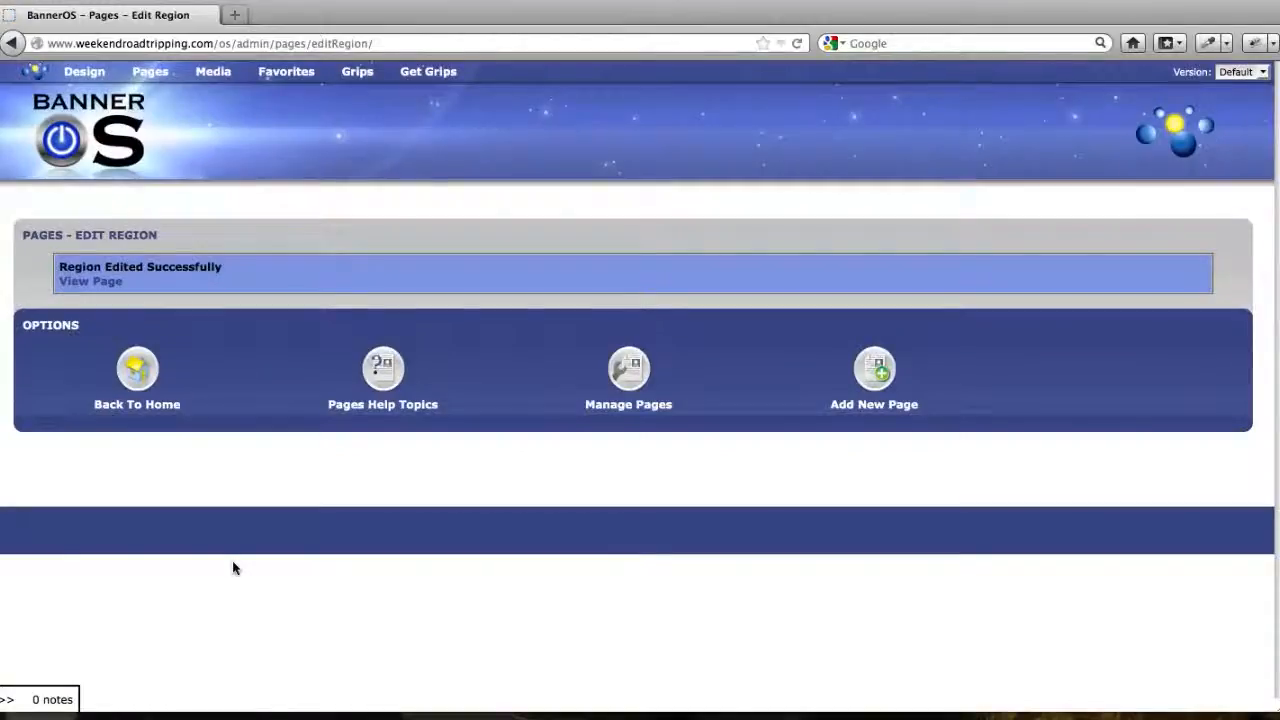
# Step: View the updated About page, test its new WeekendRoadTripping.com link and return to review the page text
pyautogui.click(106, 290)
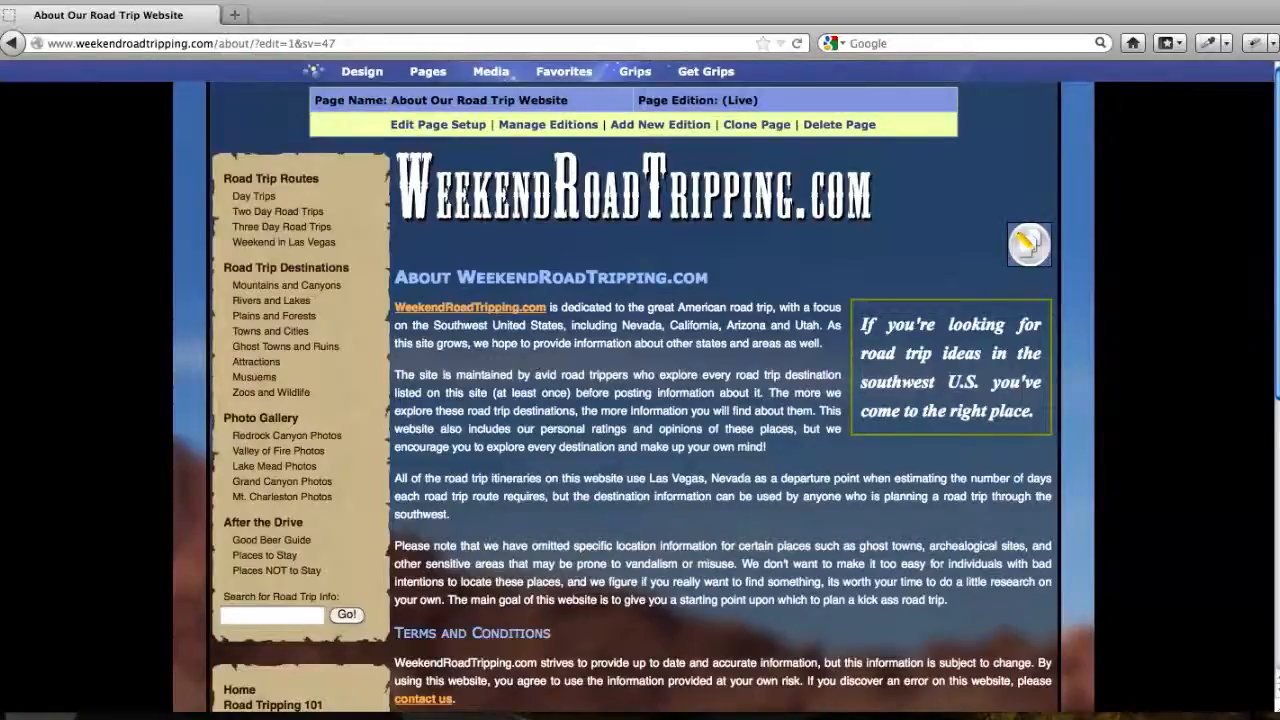
pyautogui.click(470, 308)
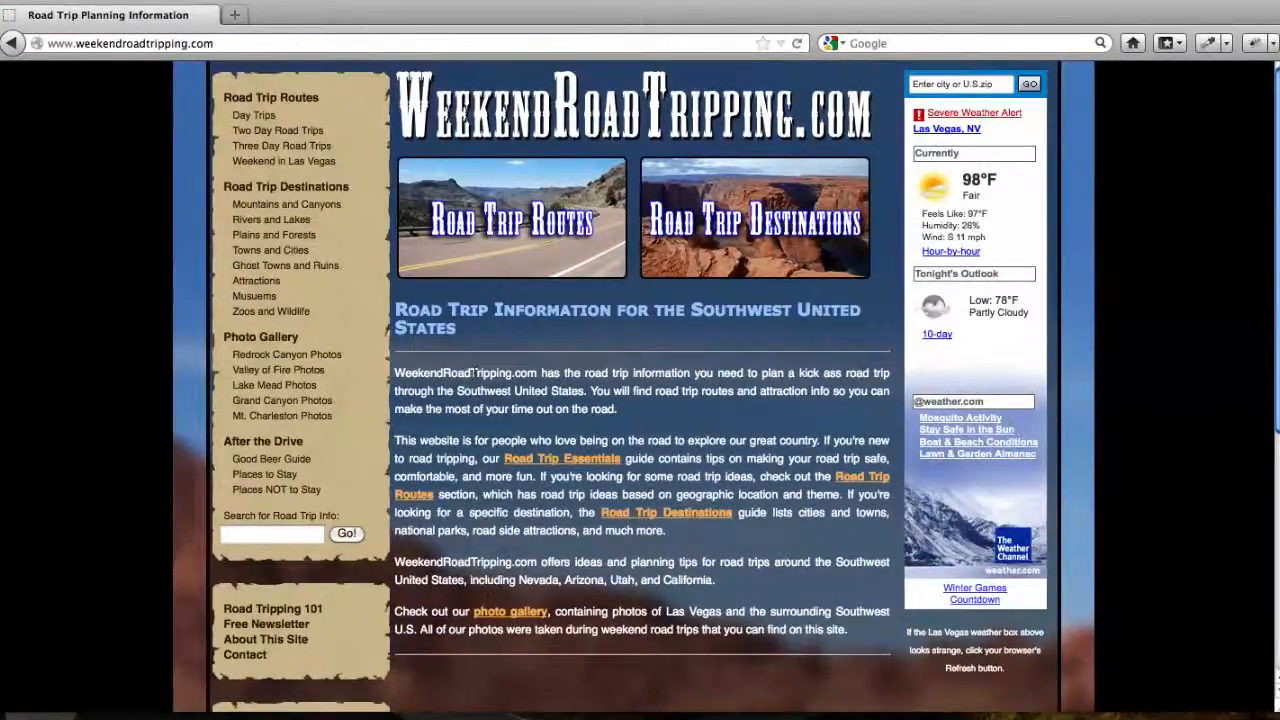
pyautogui.click(12, 44)
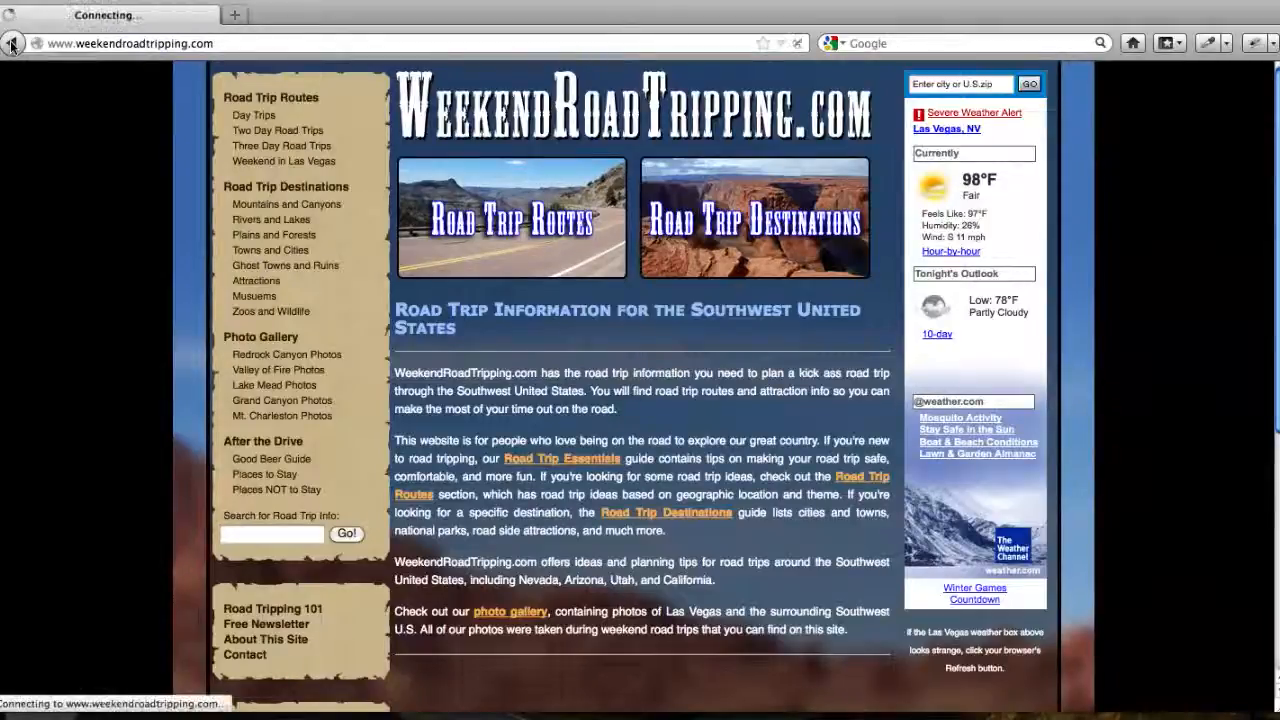
pyautogui.scroll(-1, 701, 508)
pyautogui.scroll(-1, 701, 514)
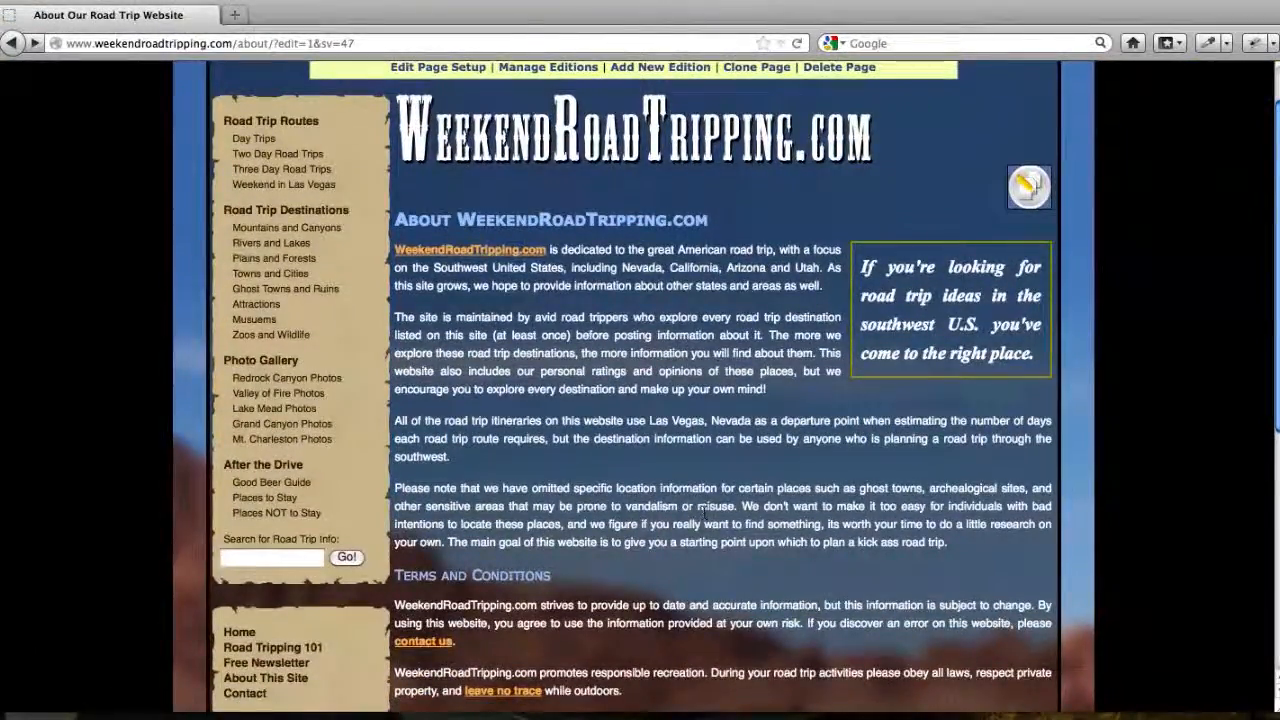